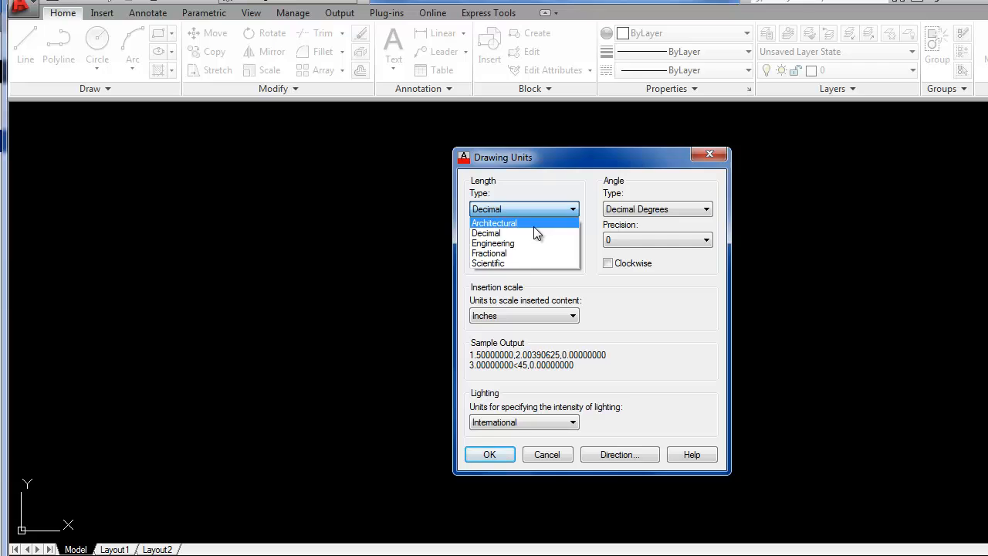
- Set the drawing's length units to Architectural with a precision of 0'-0 1/2"
left_click(533, 224)
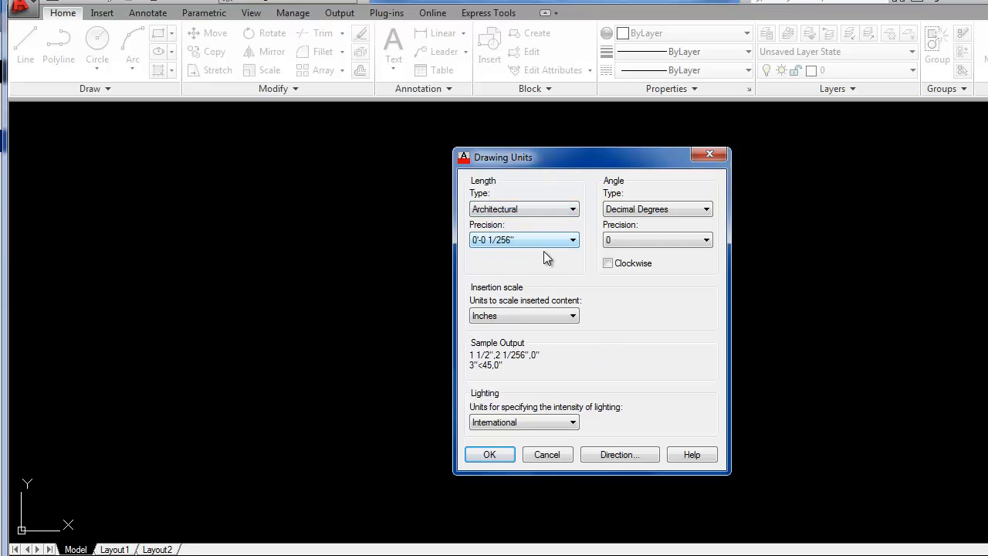
left_click(551, 242)
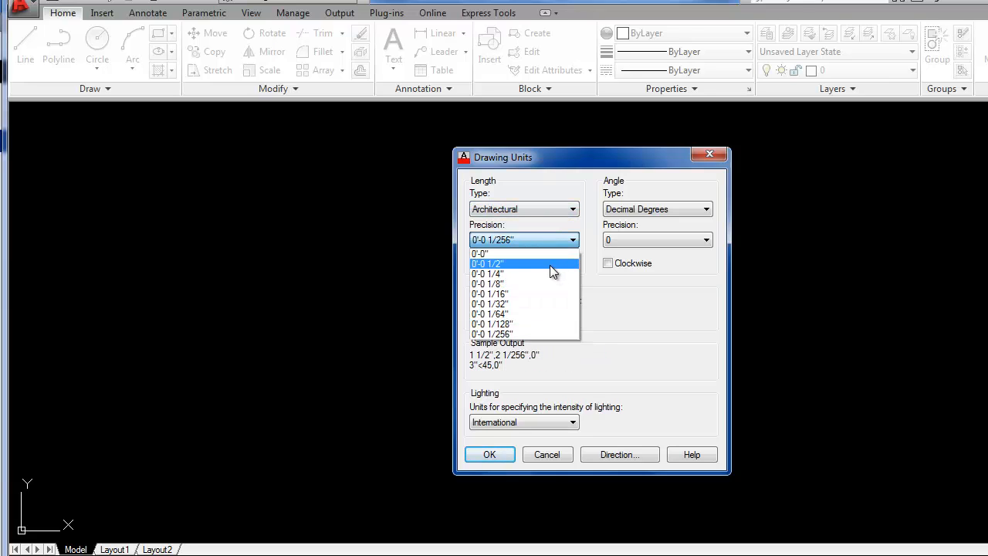
left_click(550, 265)
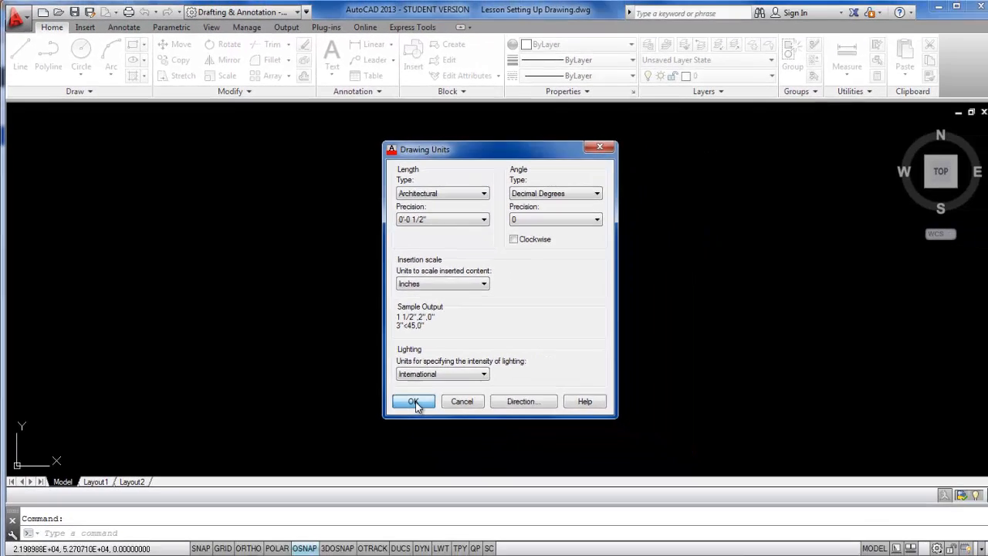
left_click(490, 455)
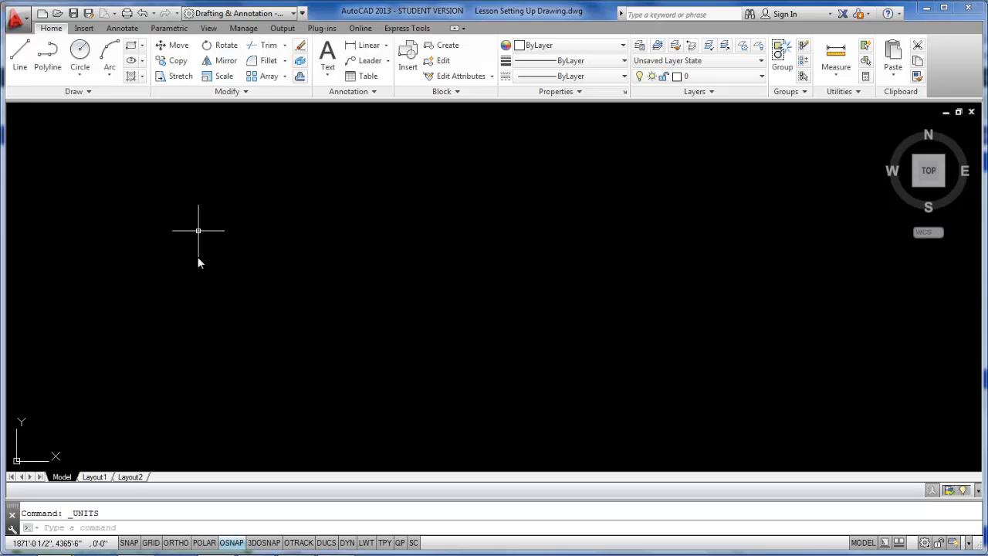
- Open Layout1's page setup for modification and assign the Canon iPF610 as its plotter
mouse_move(89, 479)
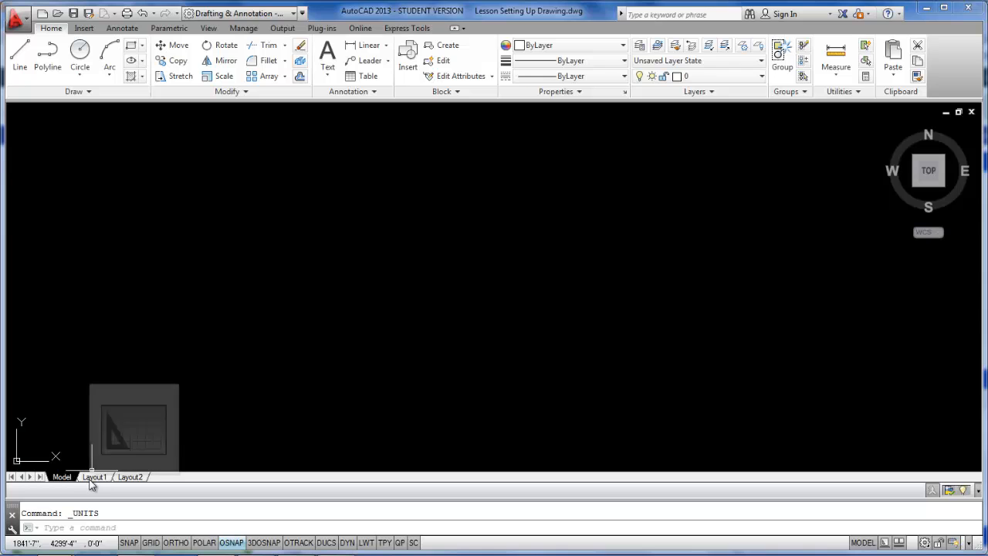
left_click(92, 476)
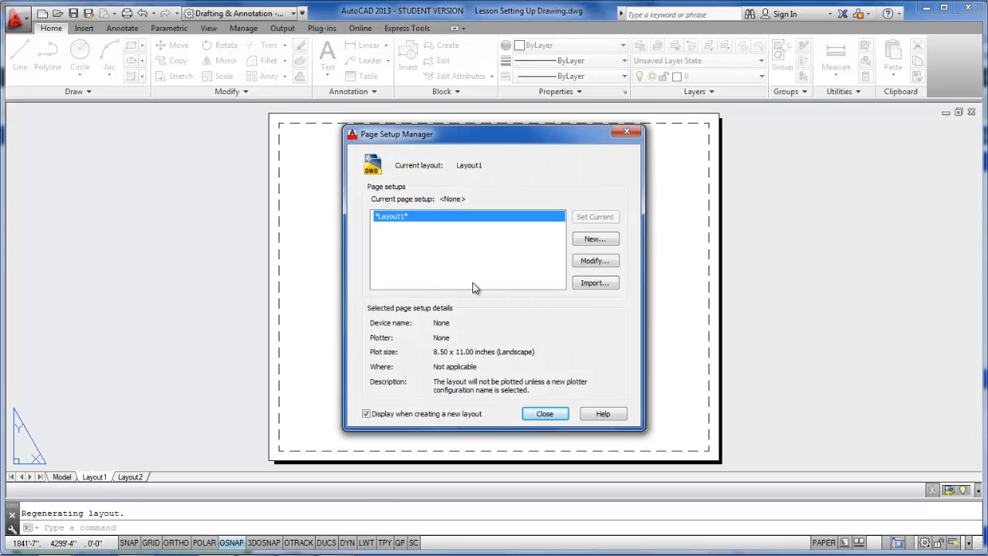
left_click(600, 263)
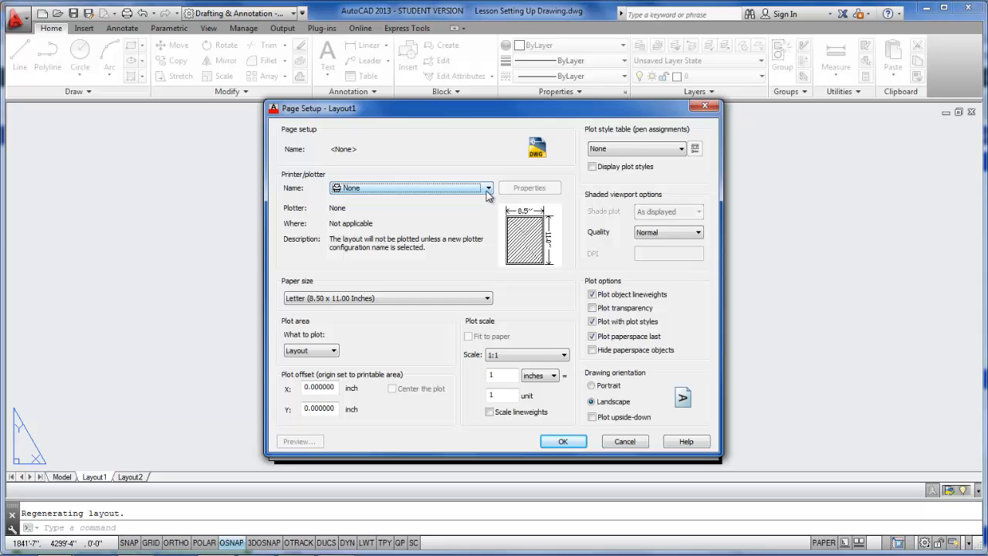
left_click(487, 189)
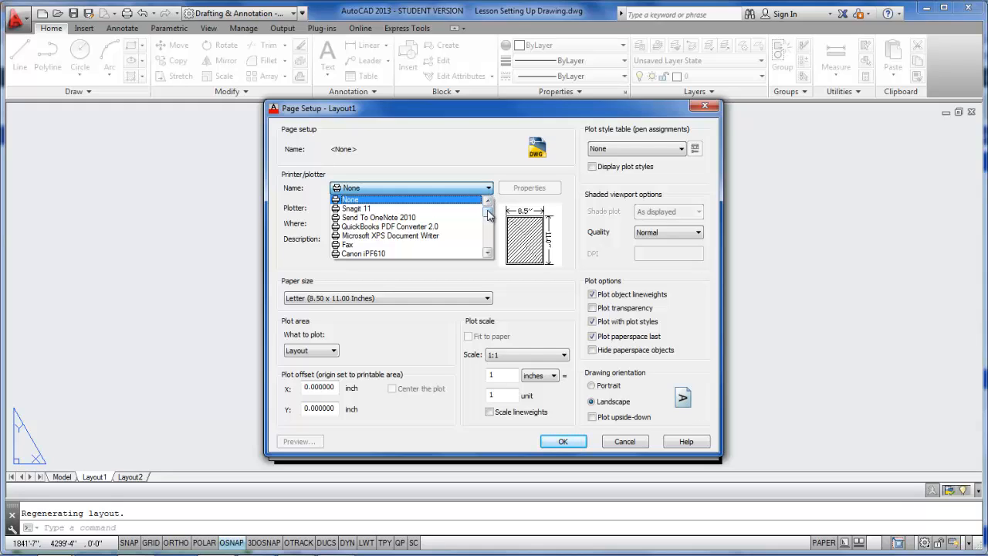
left_click_drag(487, 211, 489, 218)
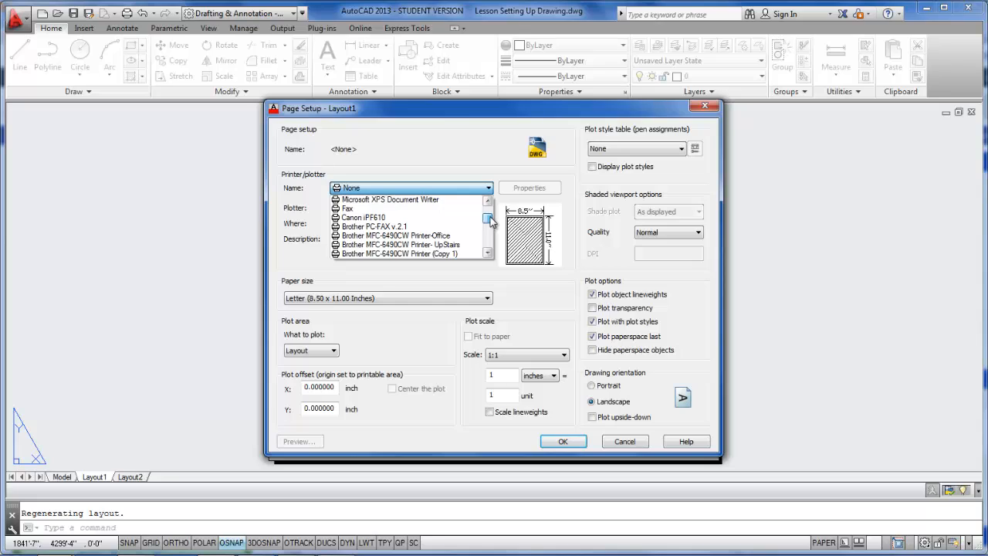
left_click(424, 222)
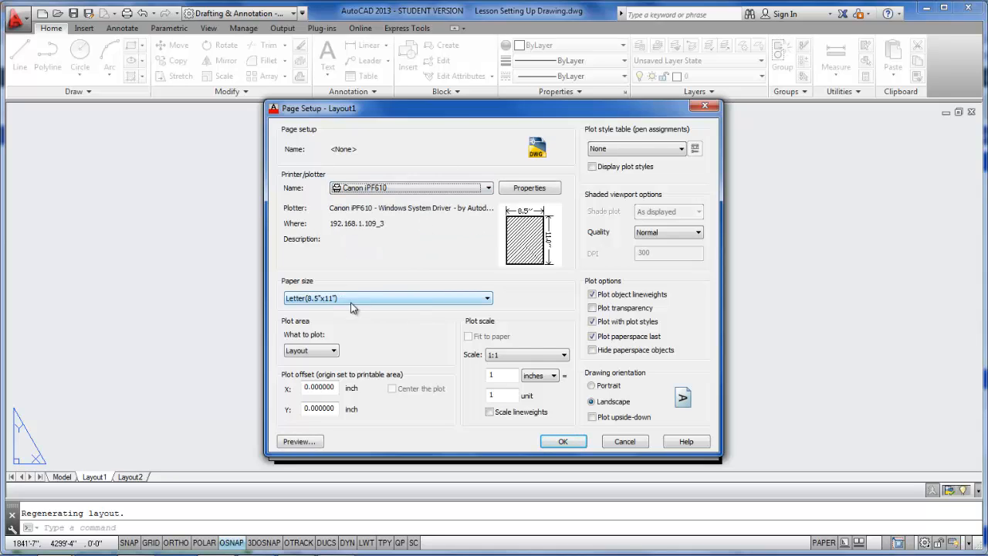
- Set the plot area to a window spanning the dashed printable area from its upper-left to its lower-right corner
left_click(316, 352)
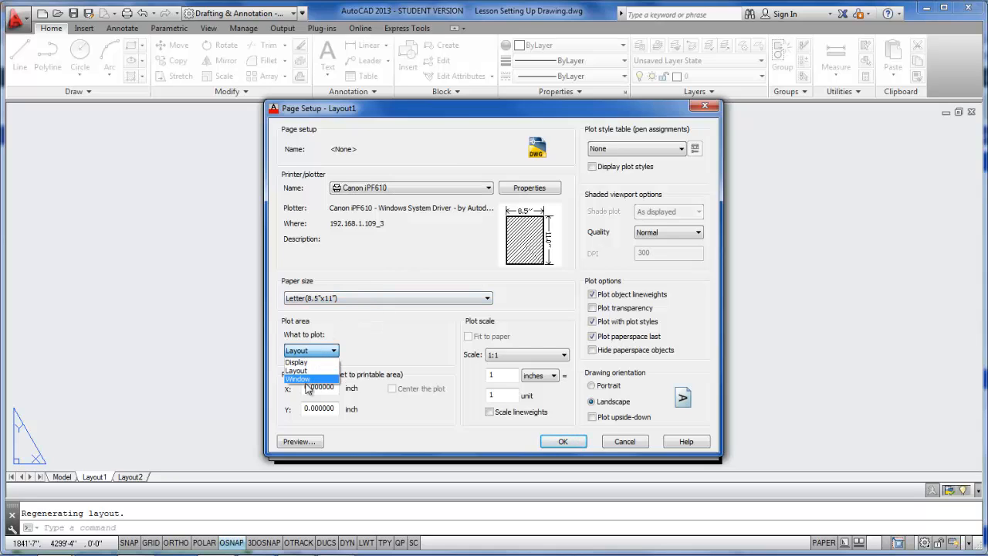
left_click(305, 379)
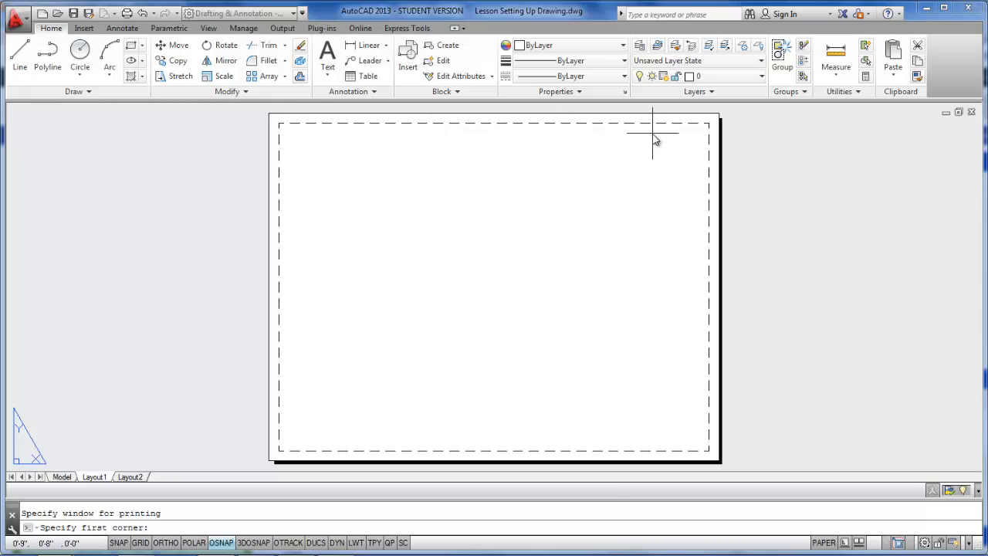
left_click(281, 124)
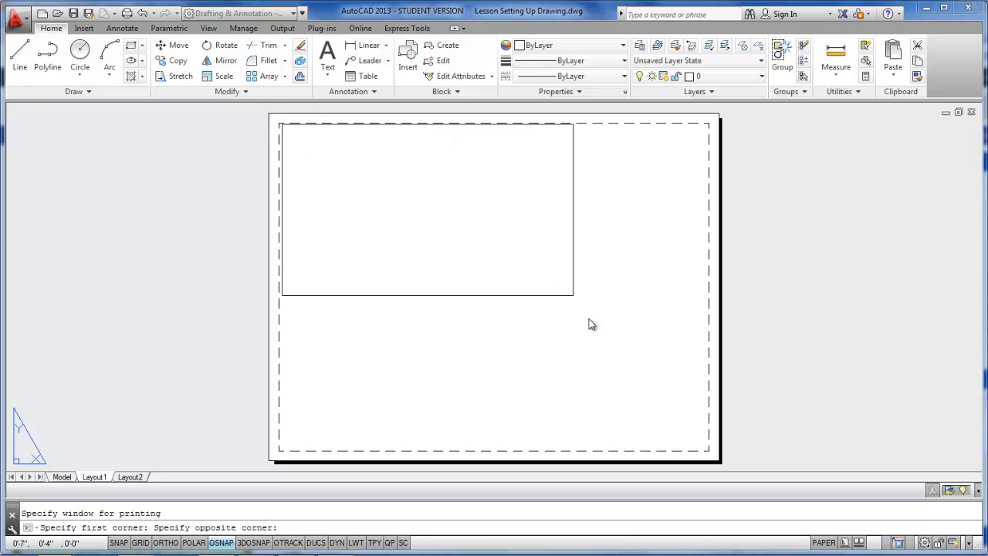
left_click(707, 455)
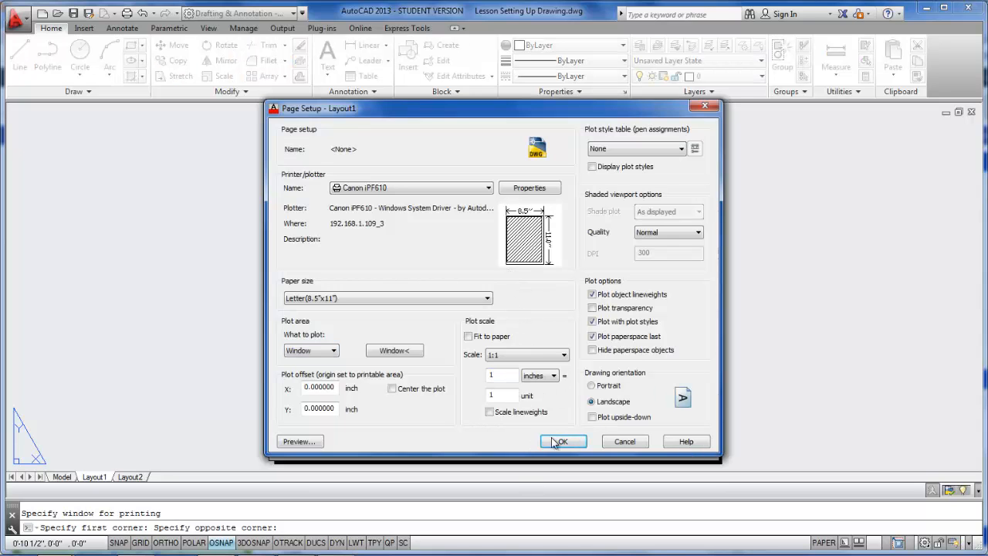
- Assign the monochrome.ctb plot style table, center the plot, and accept the Layout1 page setup
left_click(682, 149)
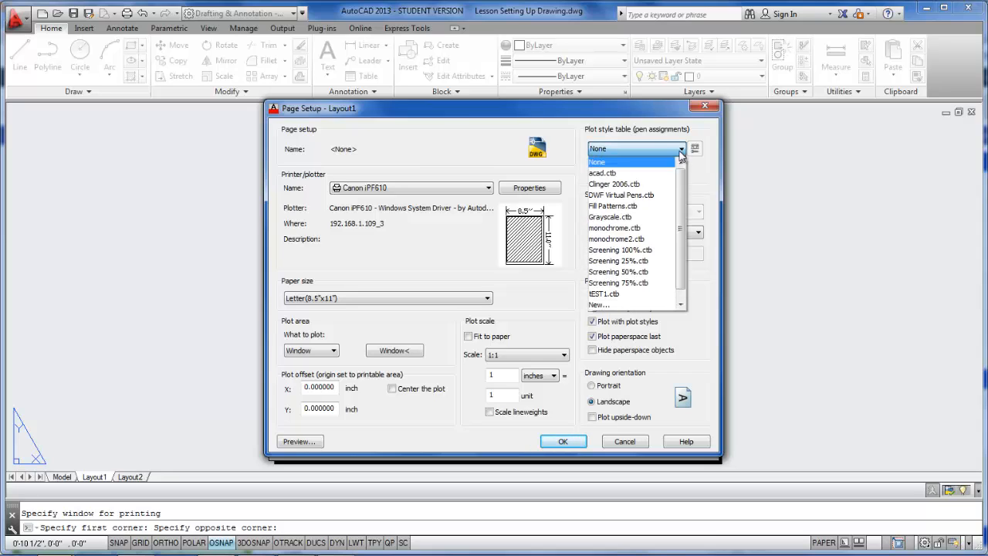
left_click(660, 228)
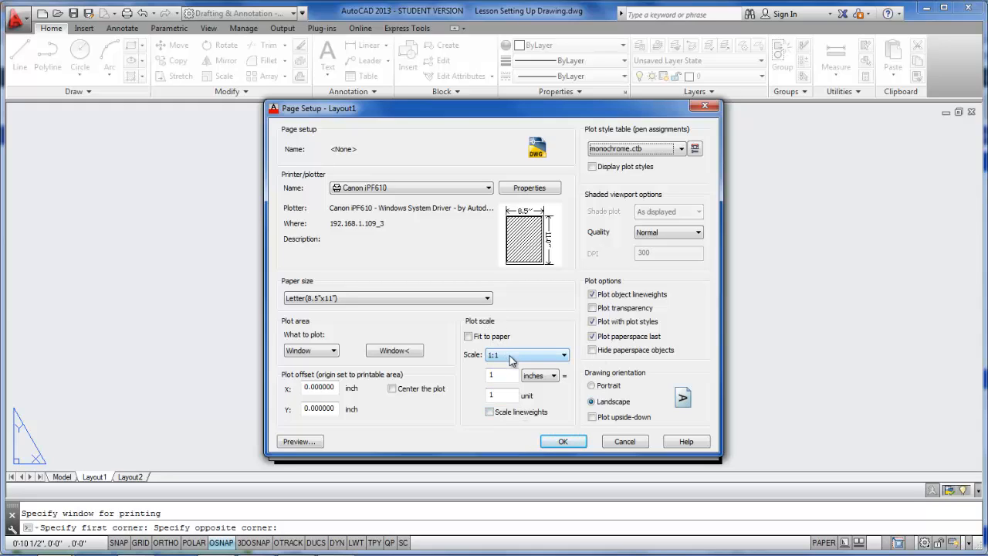
left_click(392, 389)
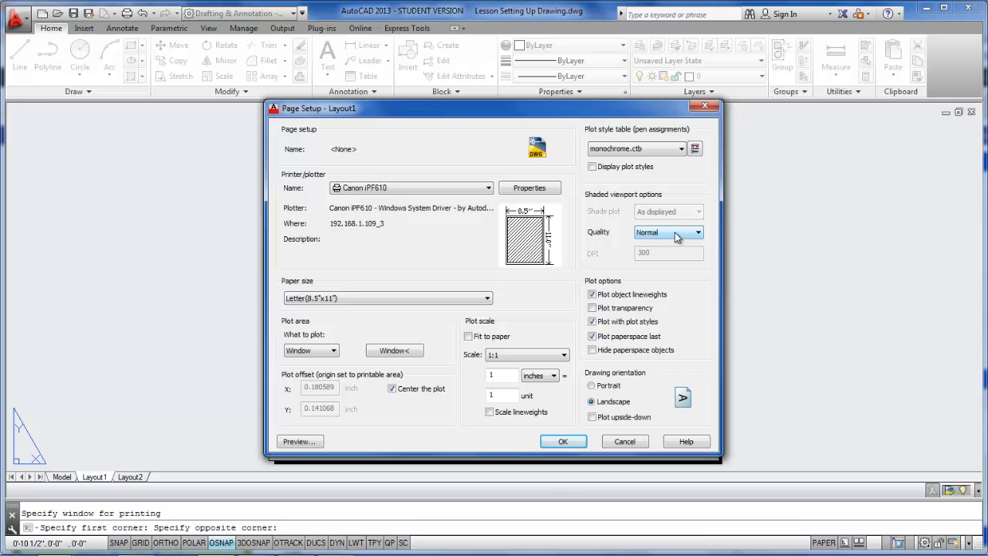
left_click(561, 443)
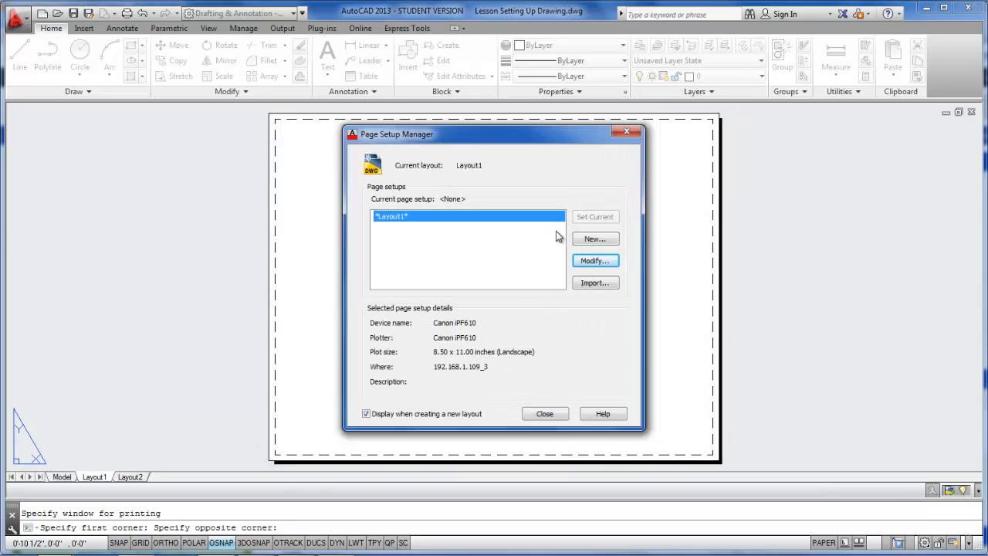
left_click(544, 414)
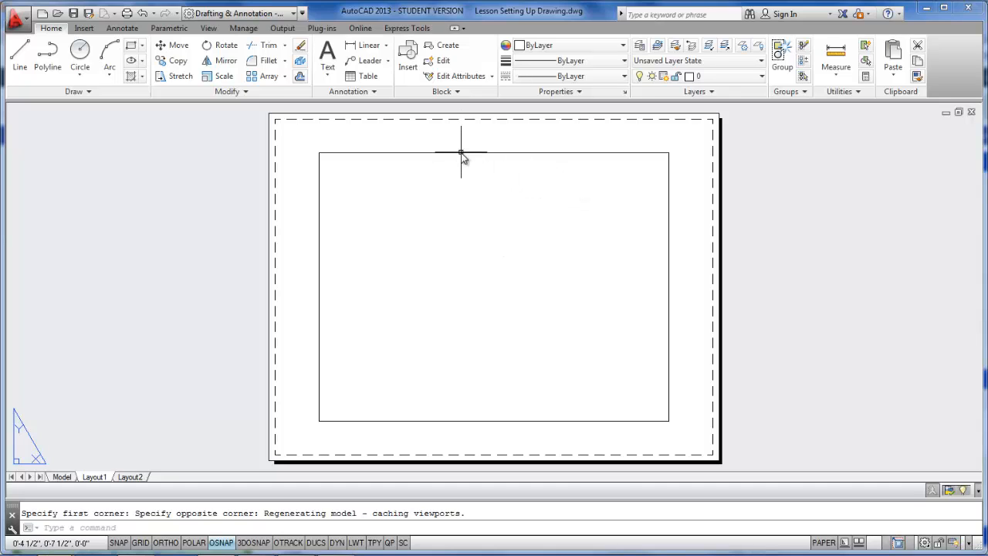
- Stretch the viewport's corners to just inside the upper, lower and left printable margins, leaving a vertical strip free along the sheet's right side
mouse_move(461, 154)
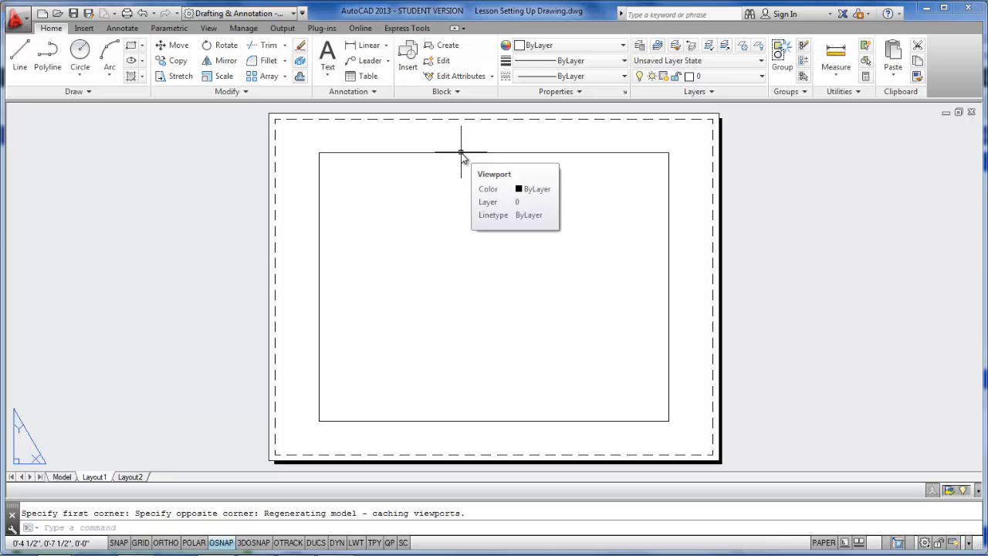
left_click(461, 153)
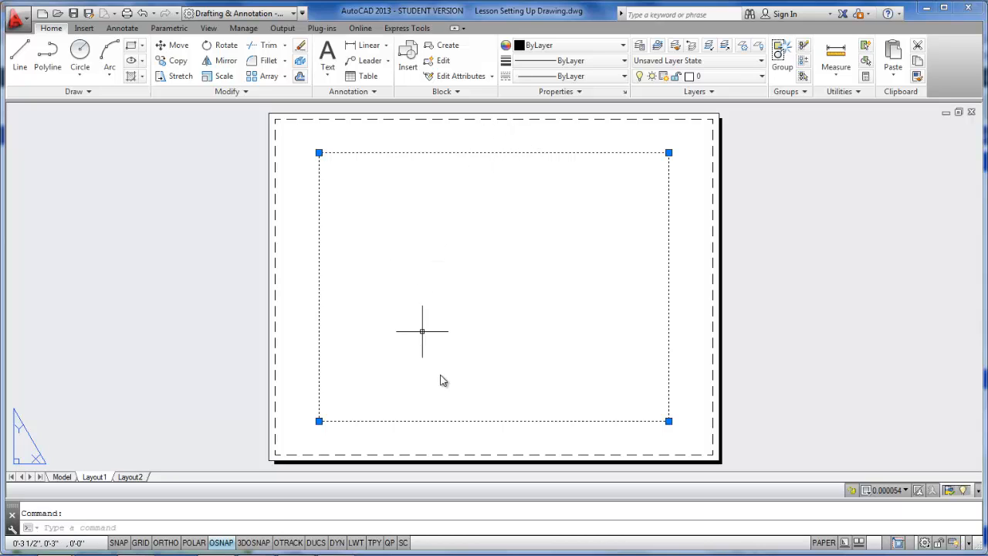
left_click(319, 153)
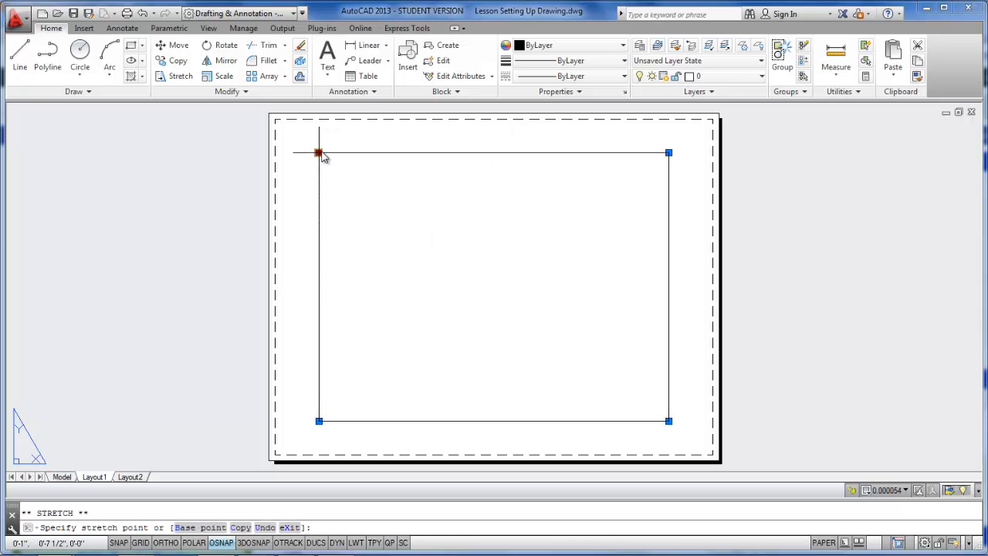
left_click(282, 124)
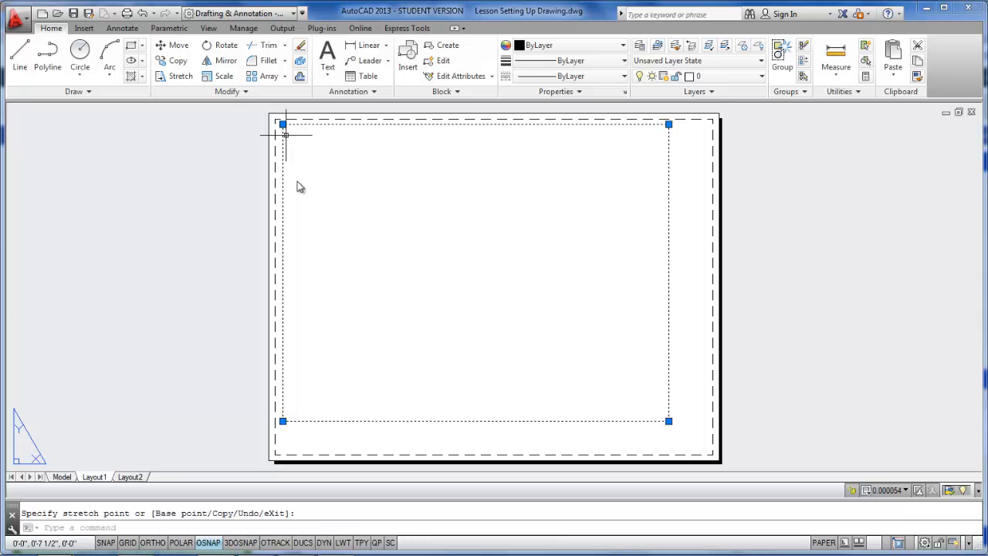
left_click(283, 421)
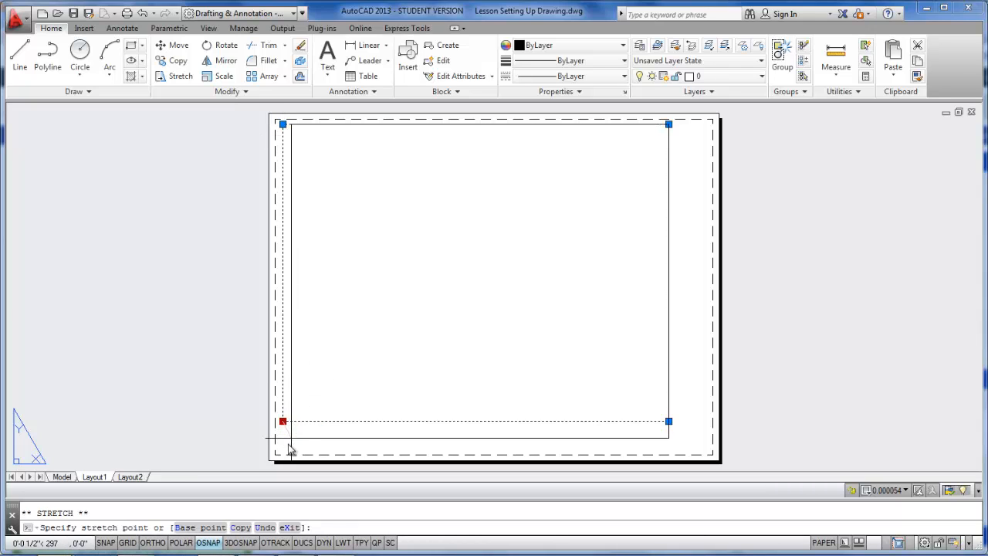
left_click(279, 447)
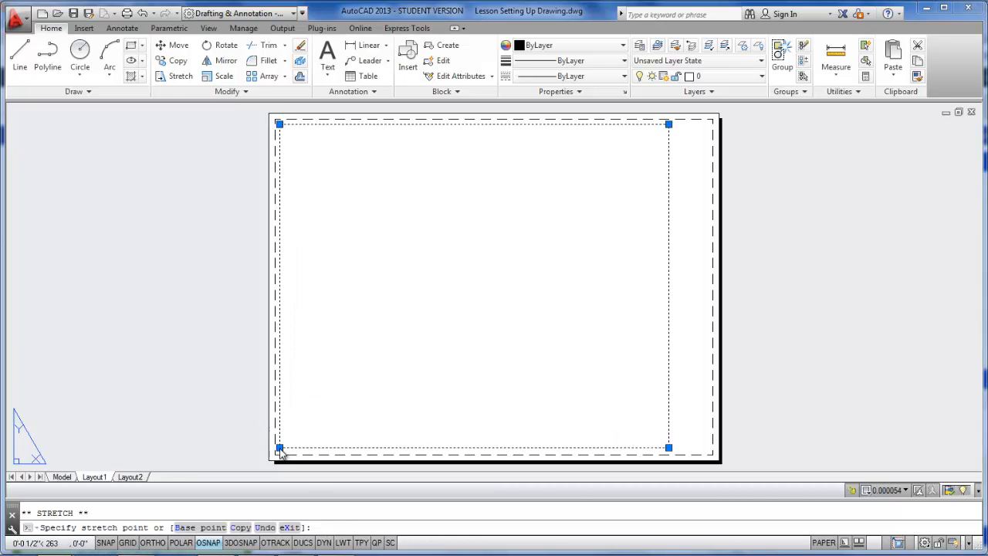
left_click(668, 123)
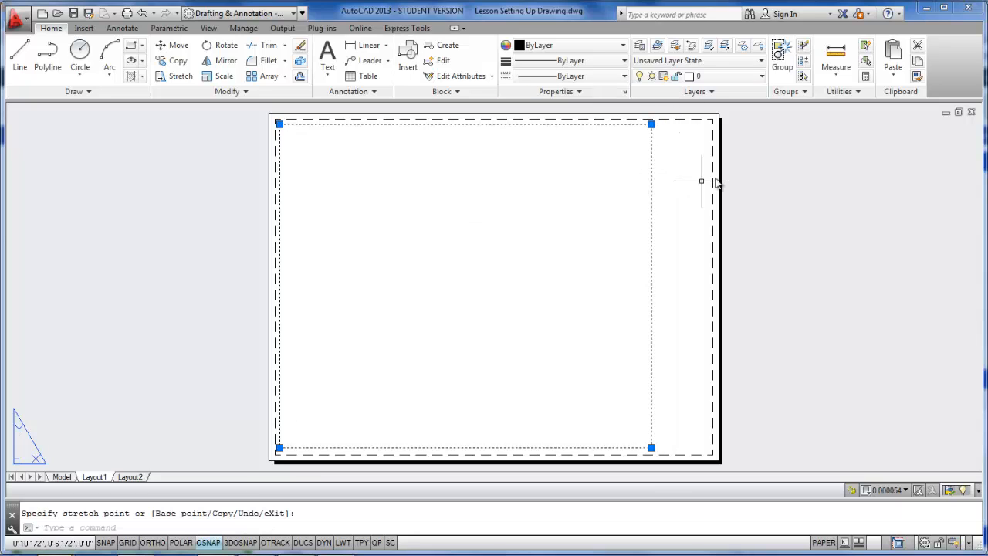
key("Escape")
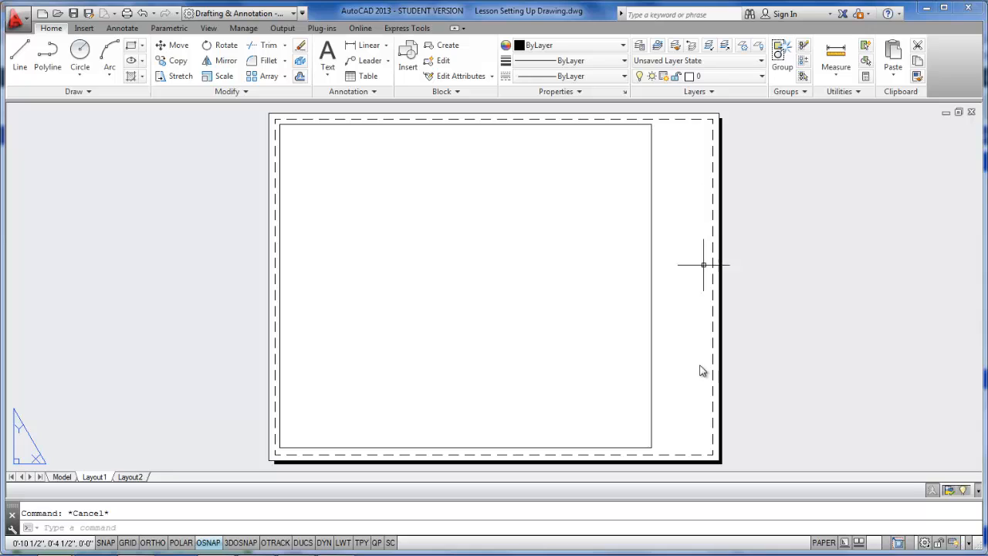
- Draw a 1.5 by 8 inch title block rectangle starting at the viewport's lower-right corner
type("re")
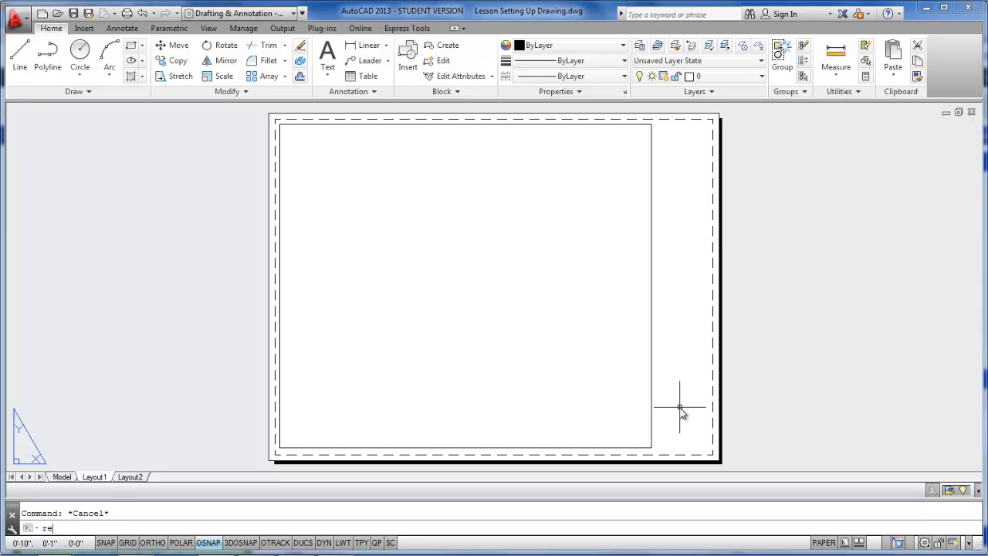
key("Return")
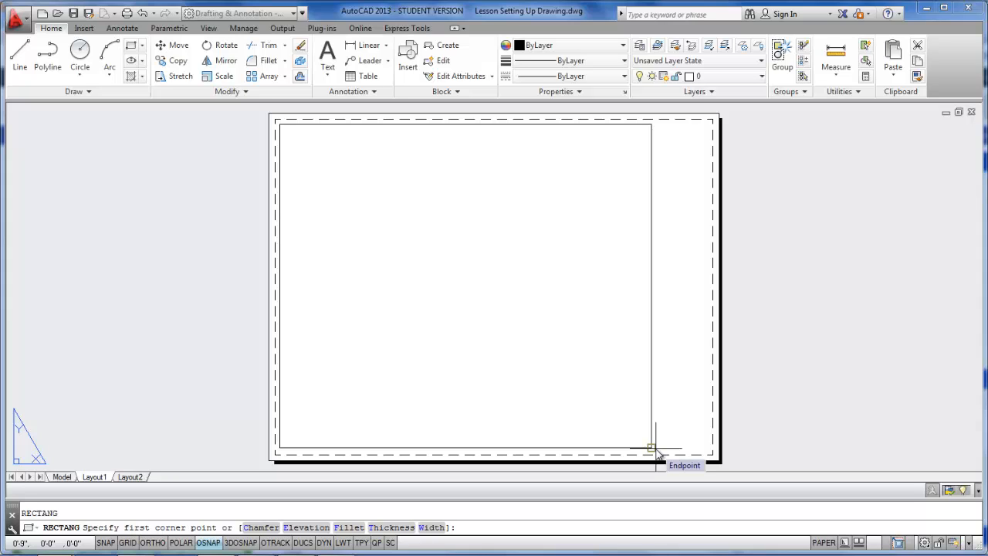
left_click(654, 447)
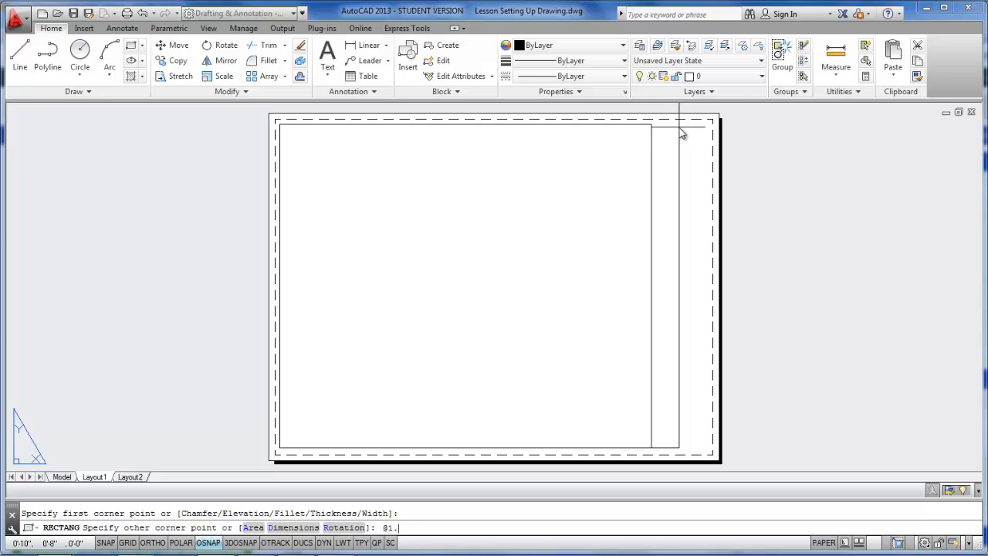
type("5,8")
key("Return")
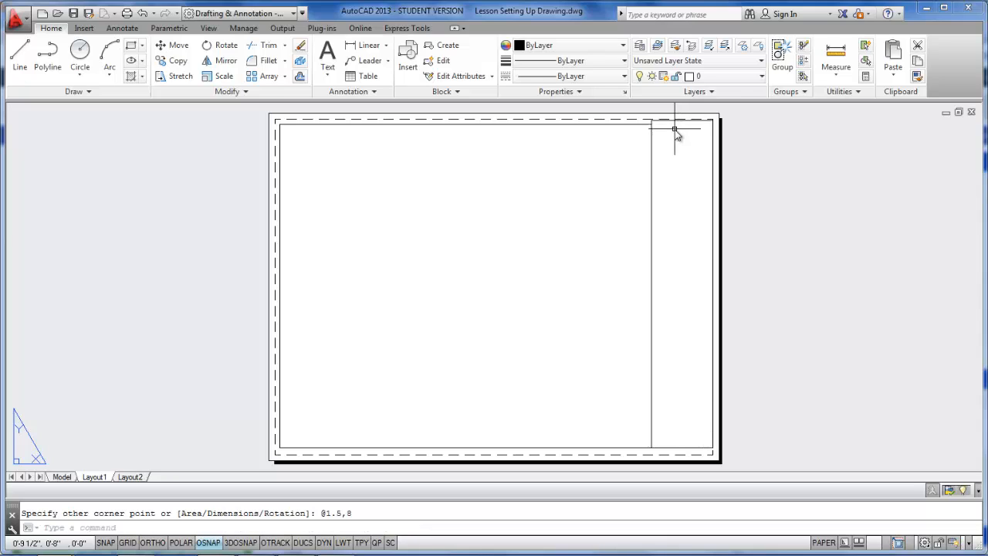
left_click(675, 121)
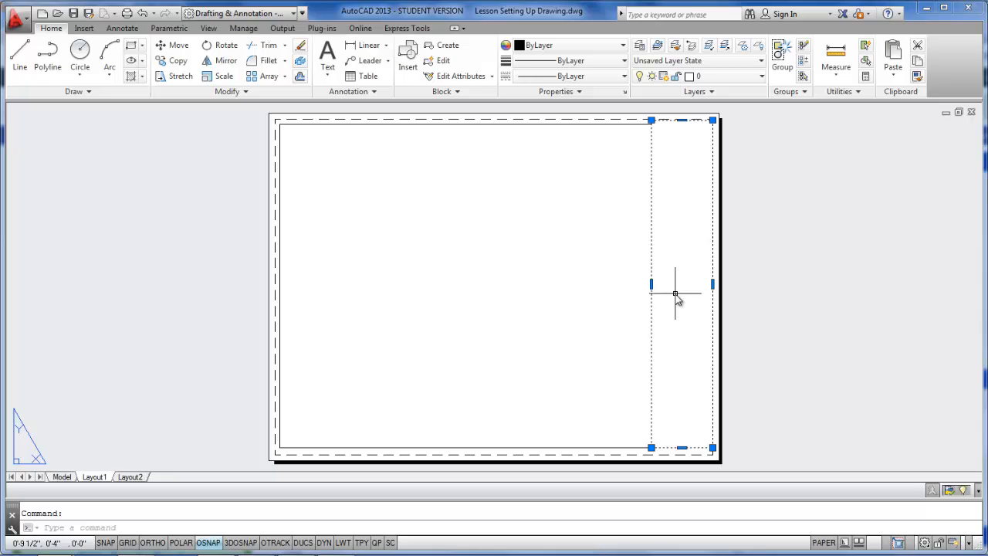
key("Escape")
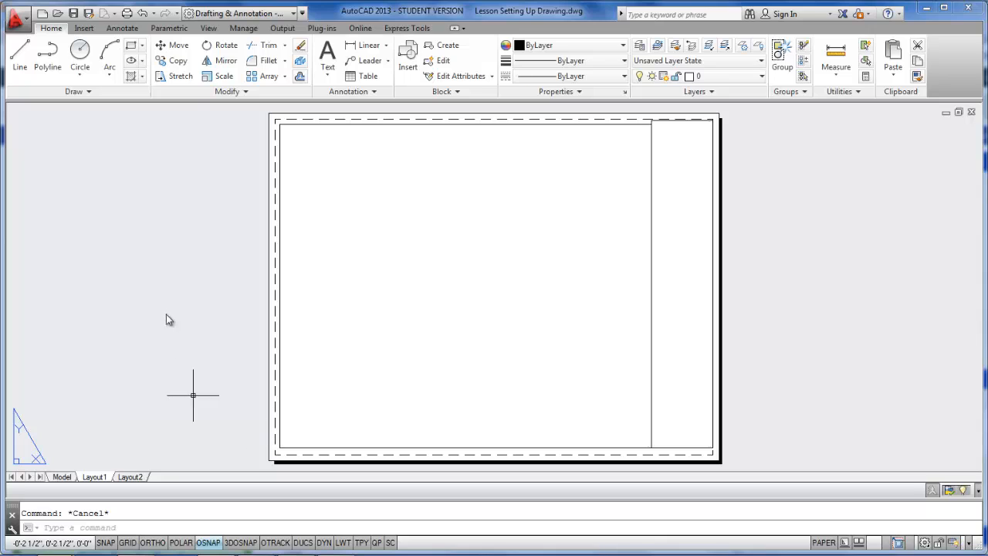
- Open the text style manager, keep the Model Space style's font style at Regular, and set that style as current
left_click(122, 30)
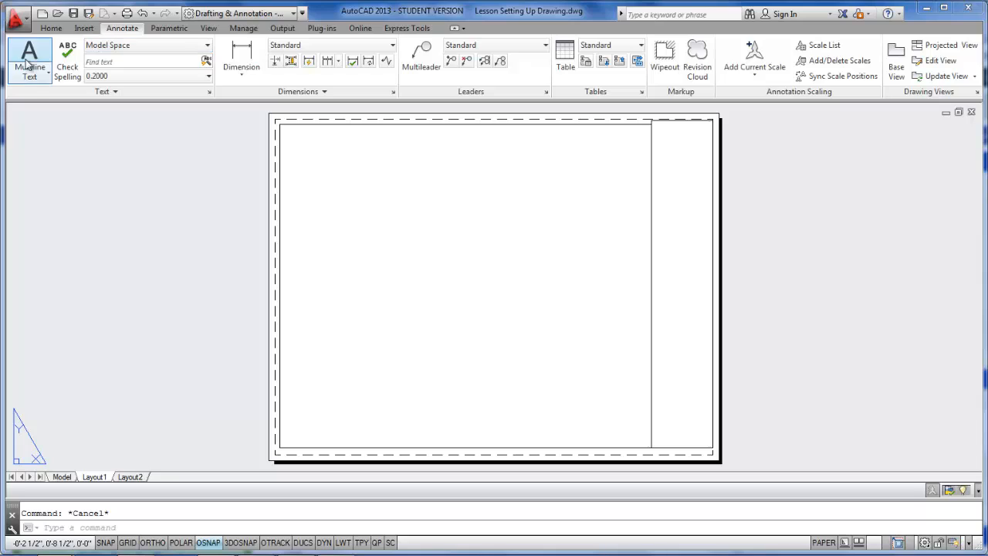
left_click(209, 92)
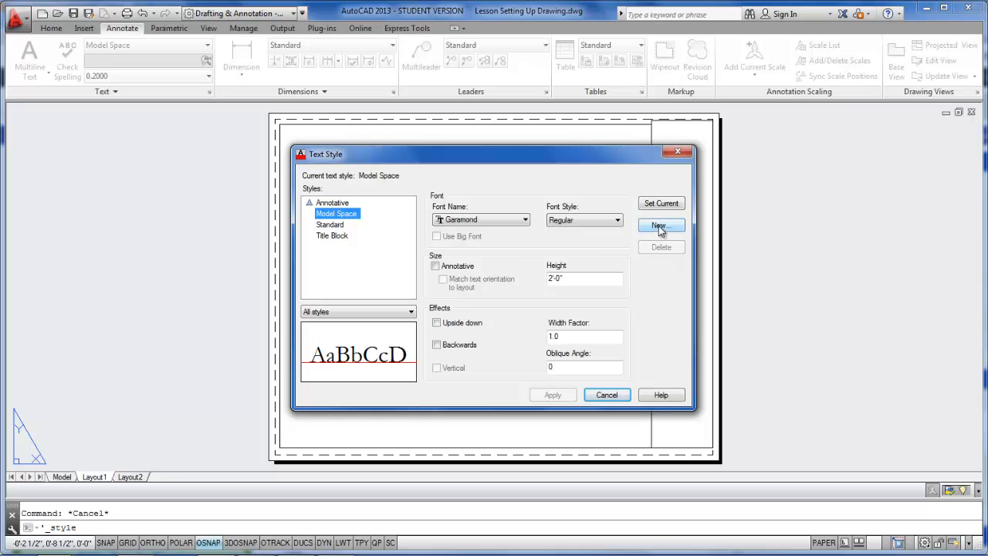
left_click(357, 218)
left_click(505, 219)
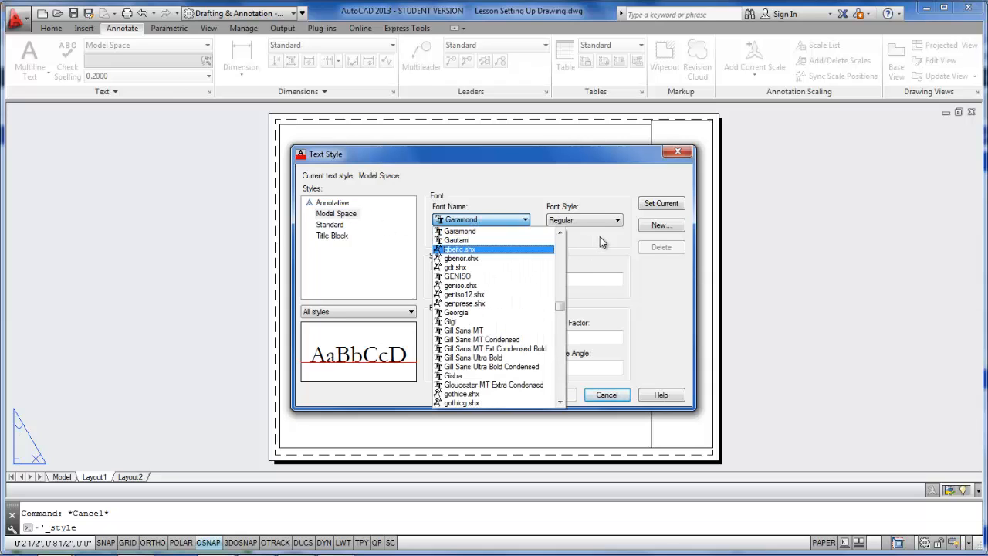
left_click(593, 220)
left_click(592, 220)
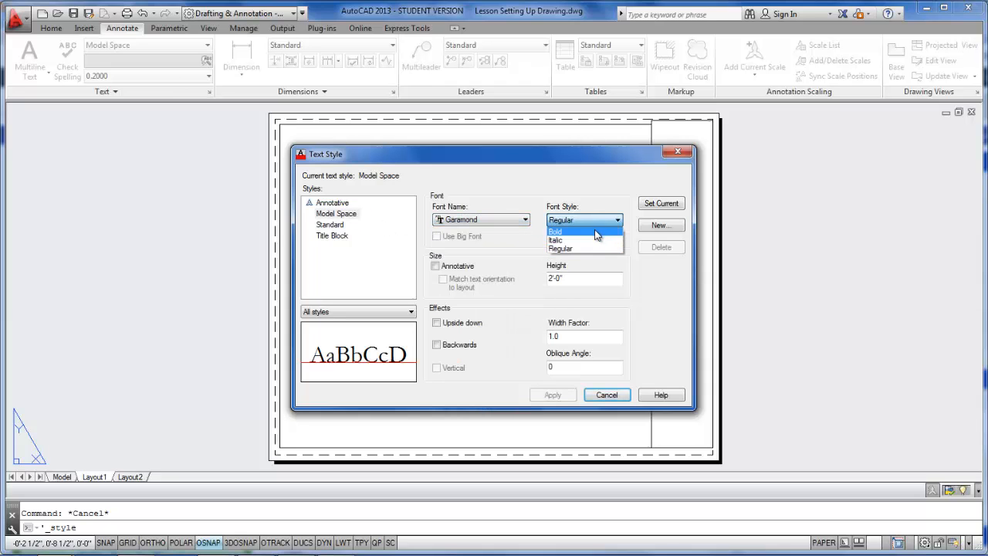
left_click(593, 249)
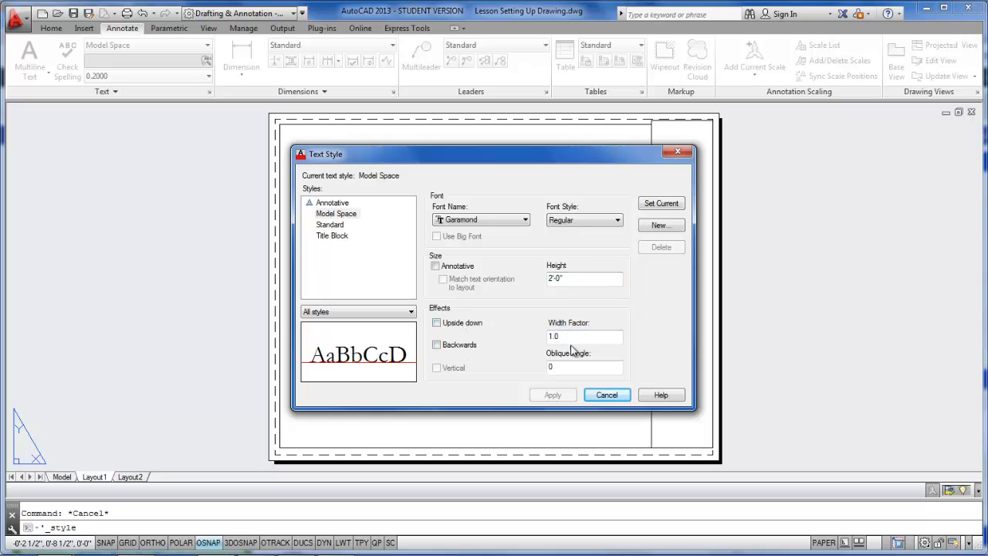
left_click(660, 204)
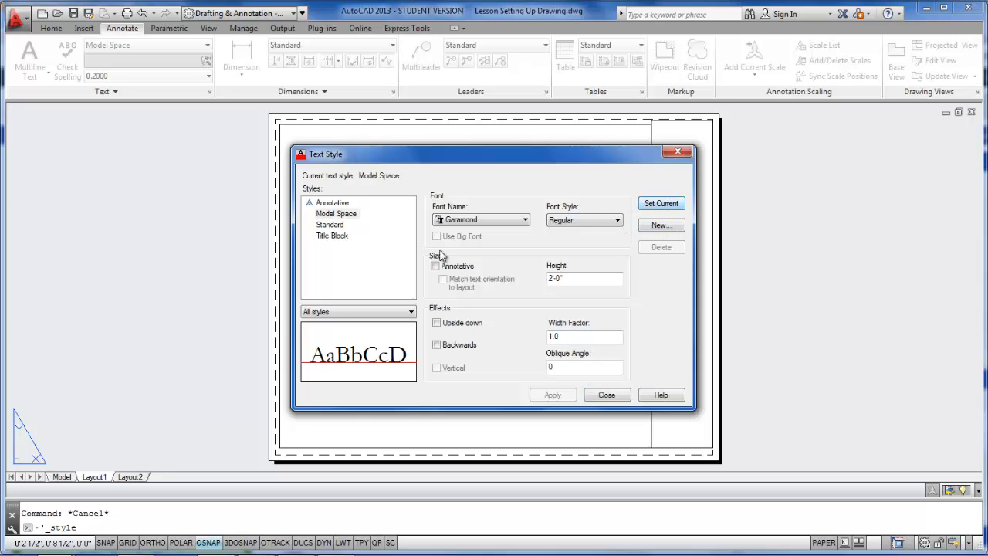
- Create a new text style named Paper Space
left_click(660, 224)
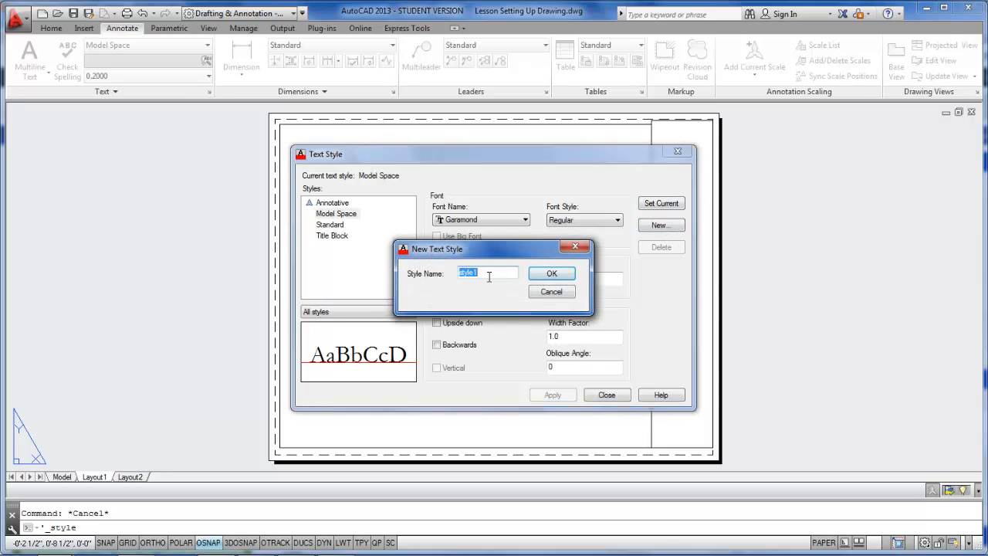
type("Paper Space")
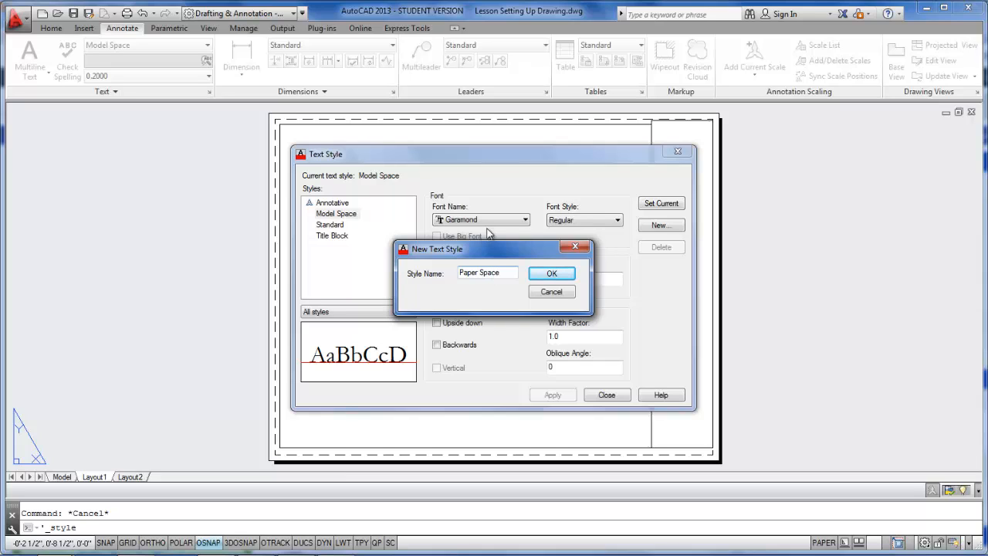
left_click(552, 274)
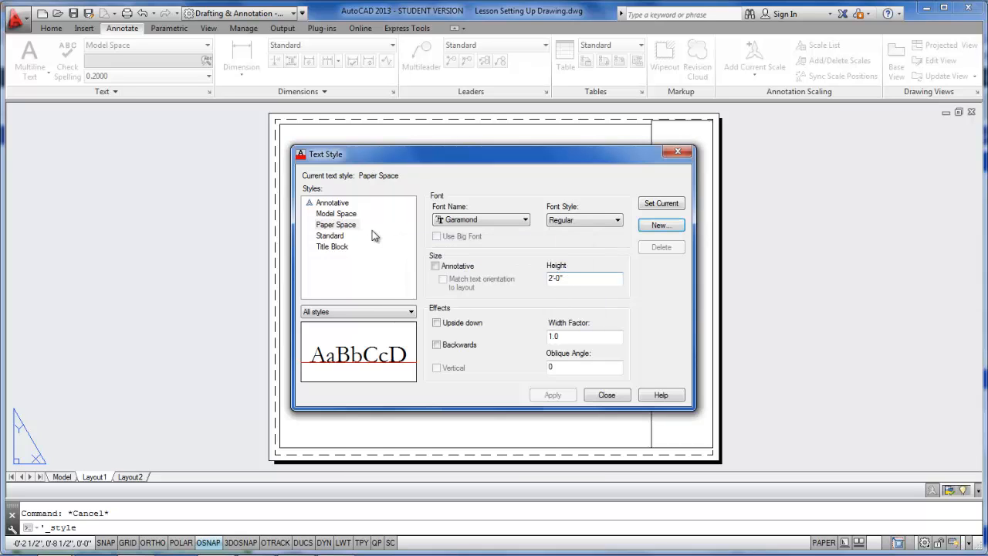
- Set the Paper Space text style's height to 1/8" and close the style settings
left_click(347, 225)
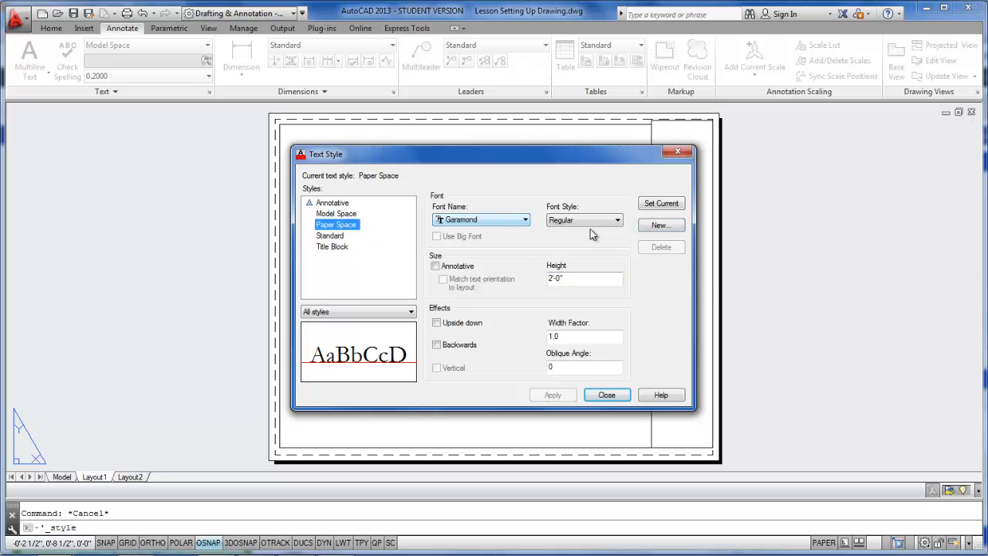
left_click(577, 278)
left_click_drag(586, 278, 539, 277)
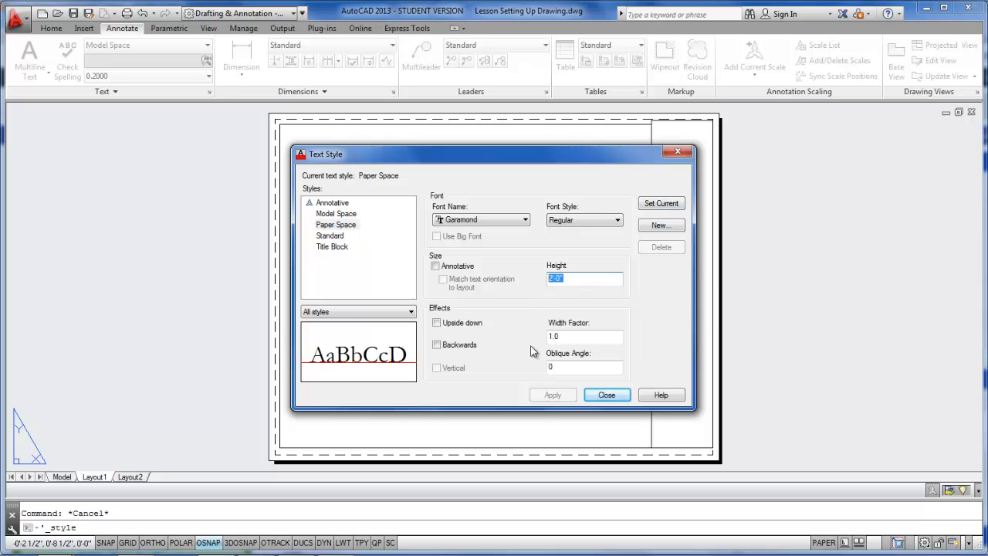
type("1/8")
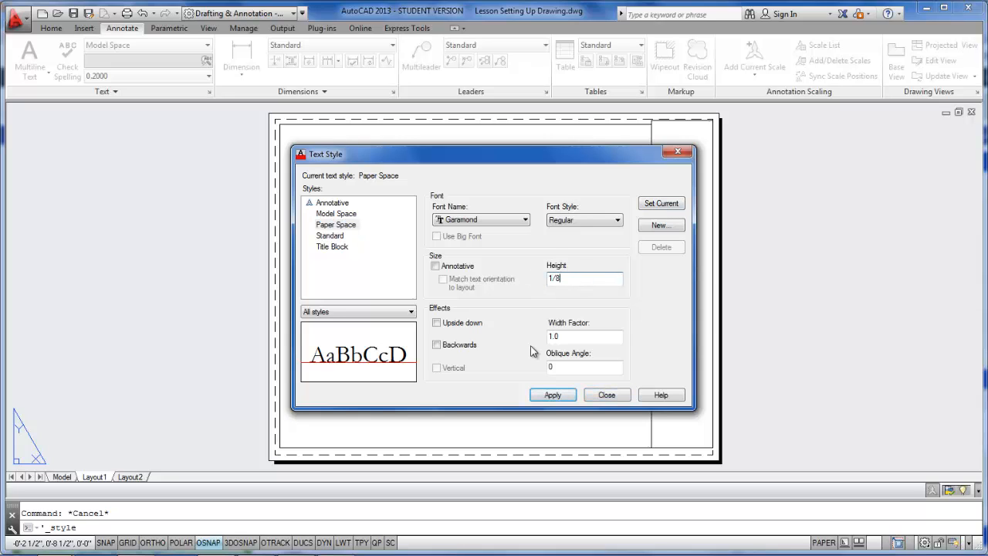
type("\"")
key("Return")
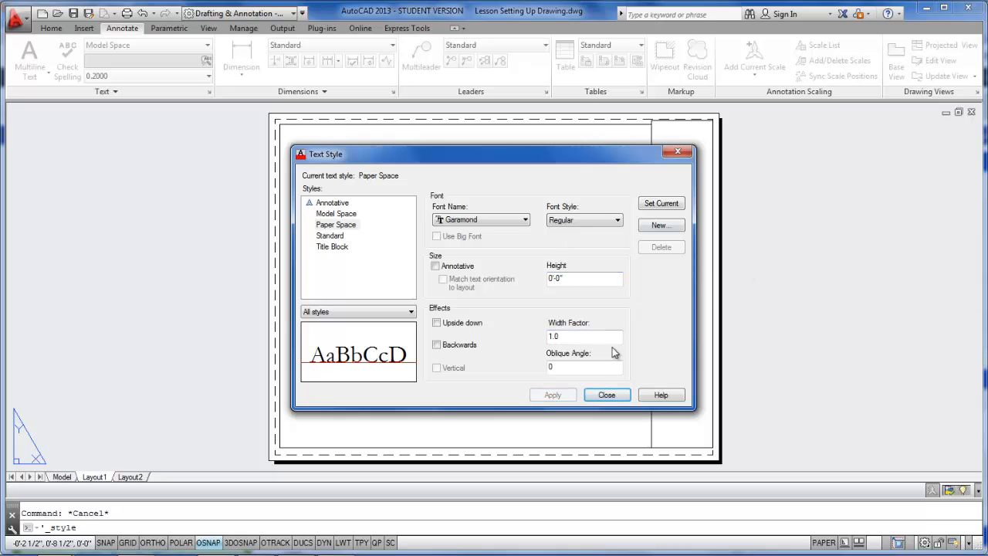
left_click(608, 395)
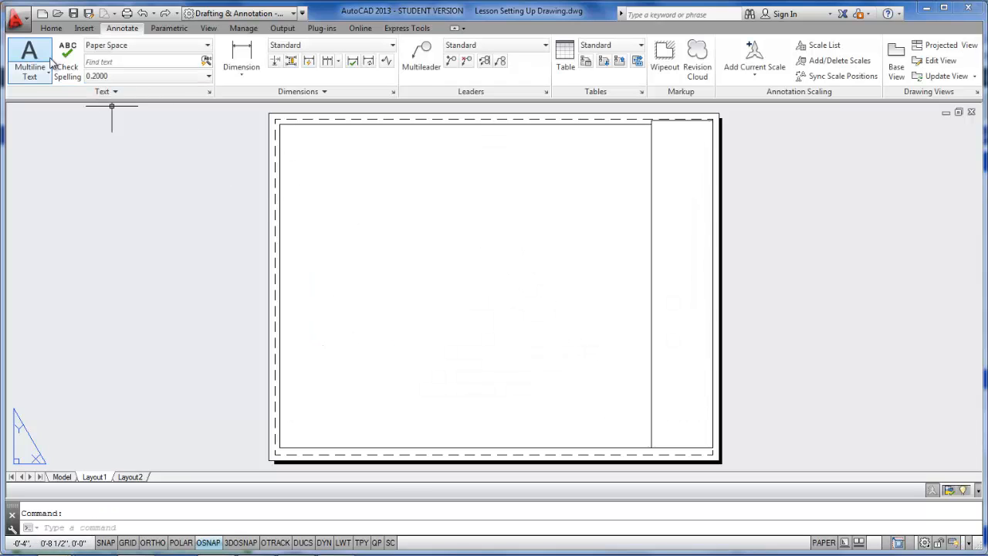
- Add unrotated single-line text at the top of the title block: "My Company", "Student Name" and a placeholder phone number on separate lines
left_click(44, 79)
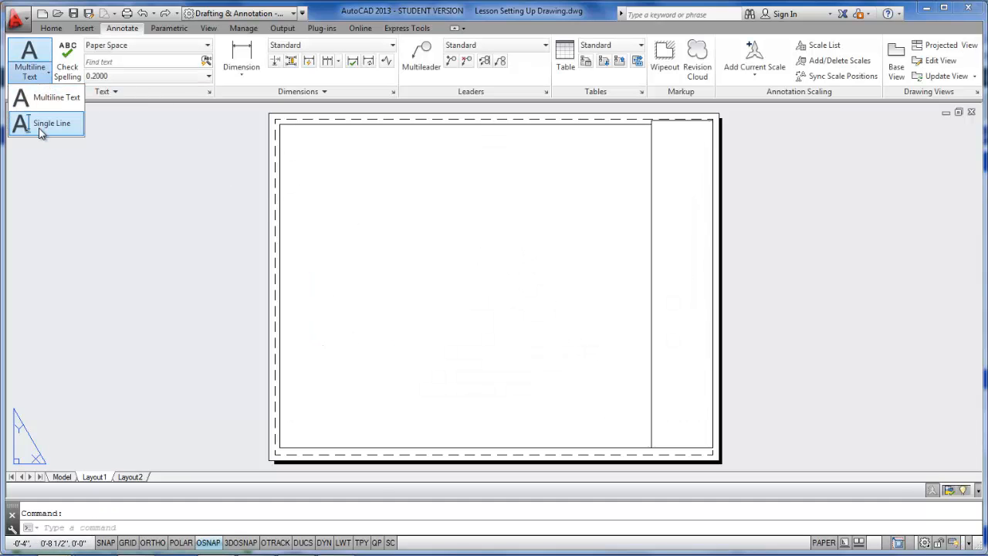
left_click(38, 128)
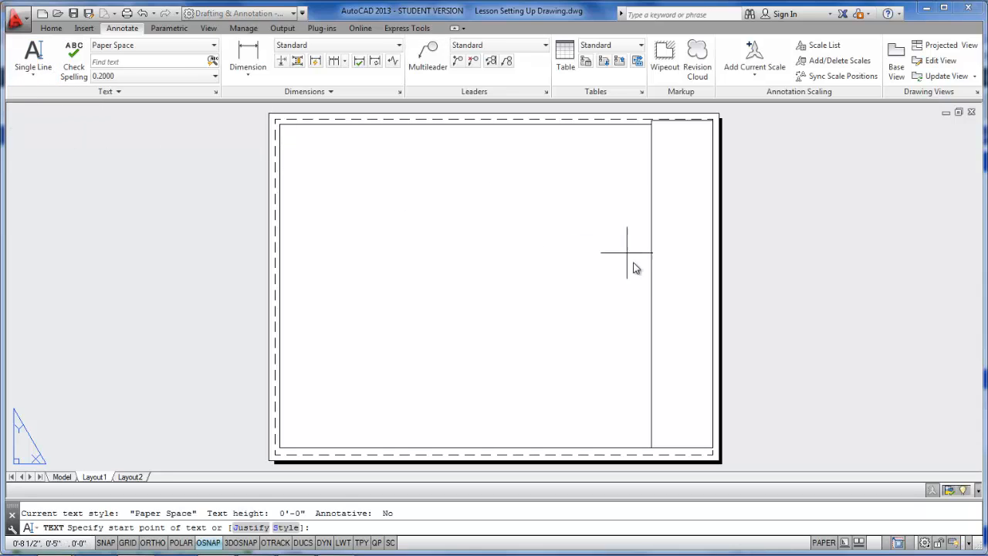
left_click(662, 128)
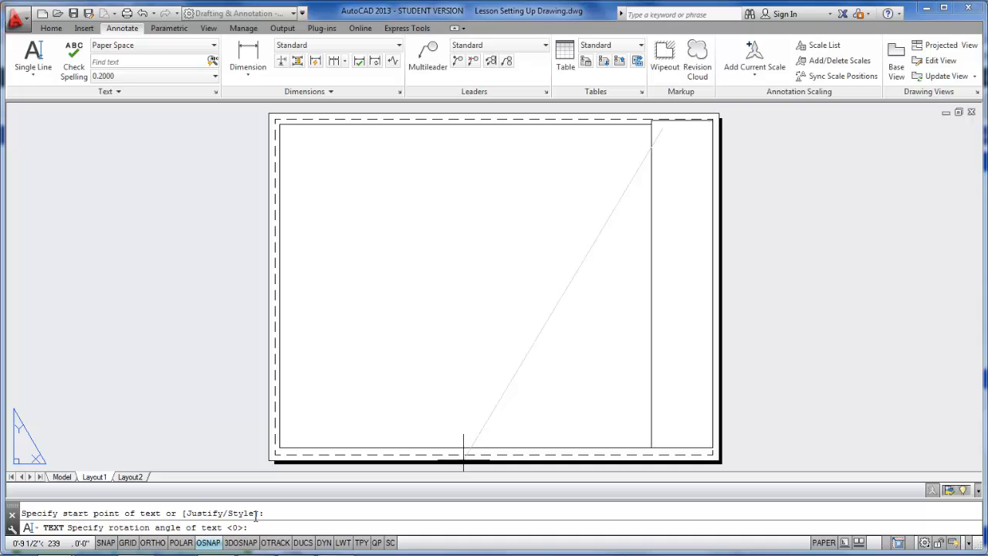
key("Return")
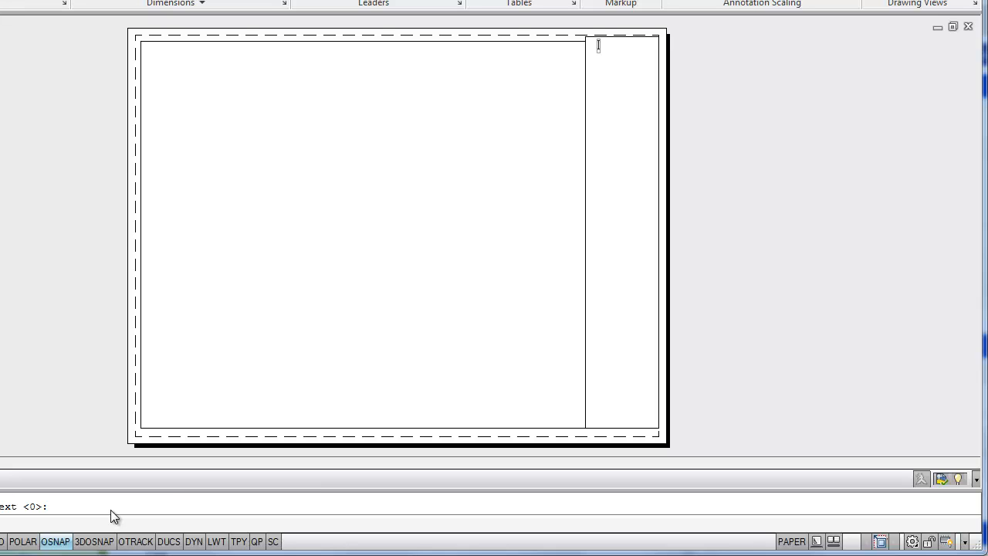
type("My Company")
key("Return")
type("Student")
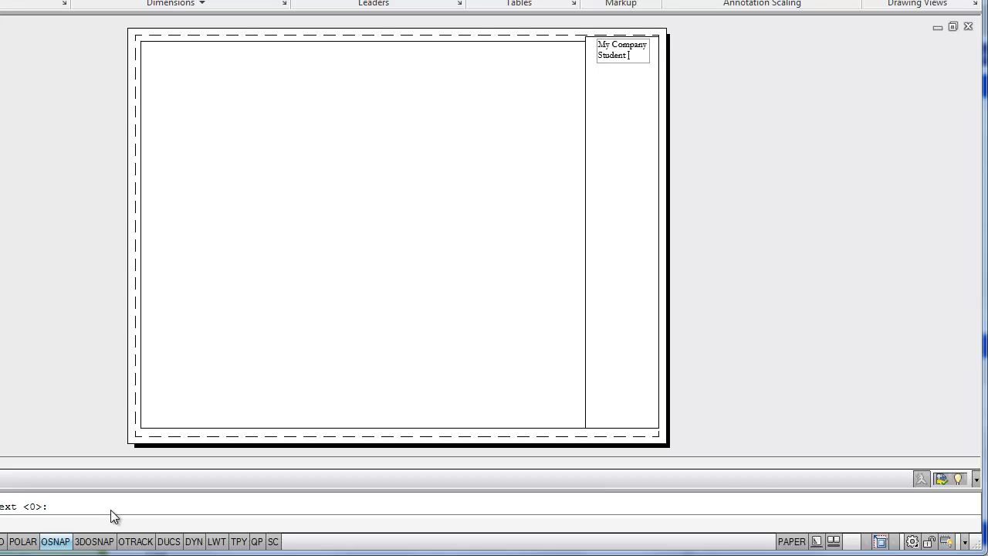
type(" Name")
key("Return")
type("303-xxx-xxx")
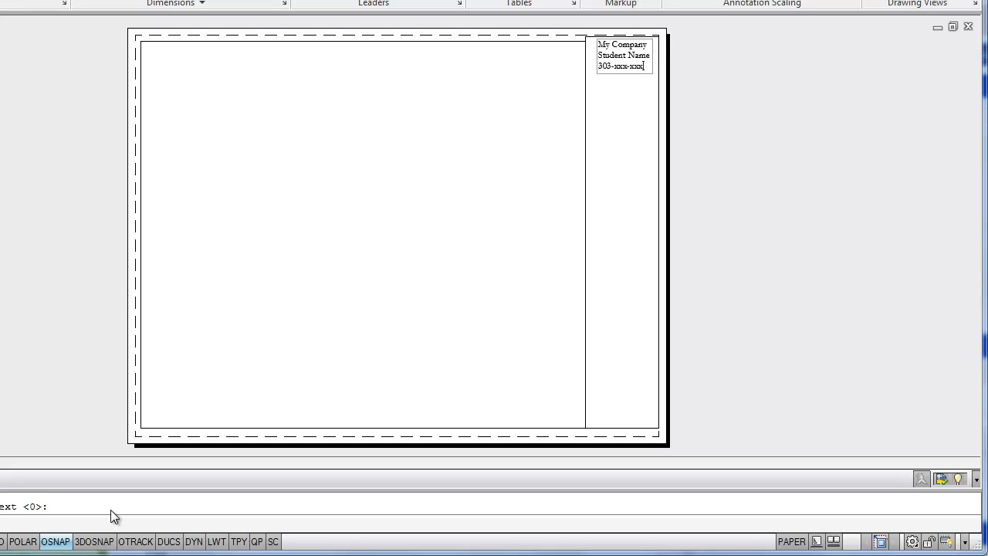
type("x")
key("Return")
key("Return")
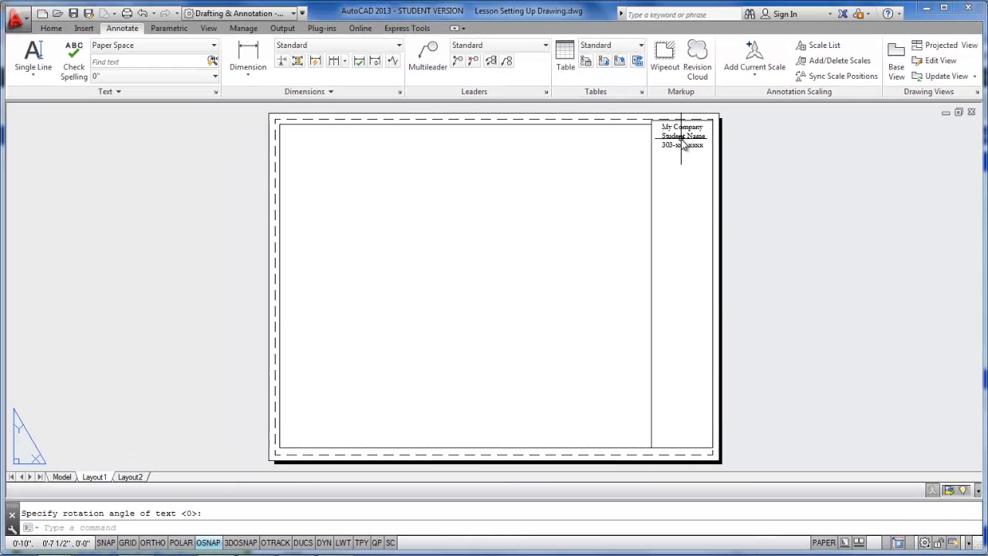
double_click(682, 136)
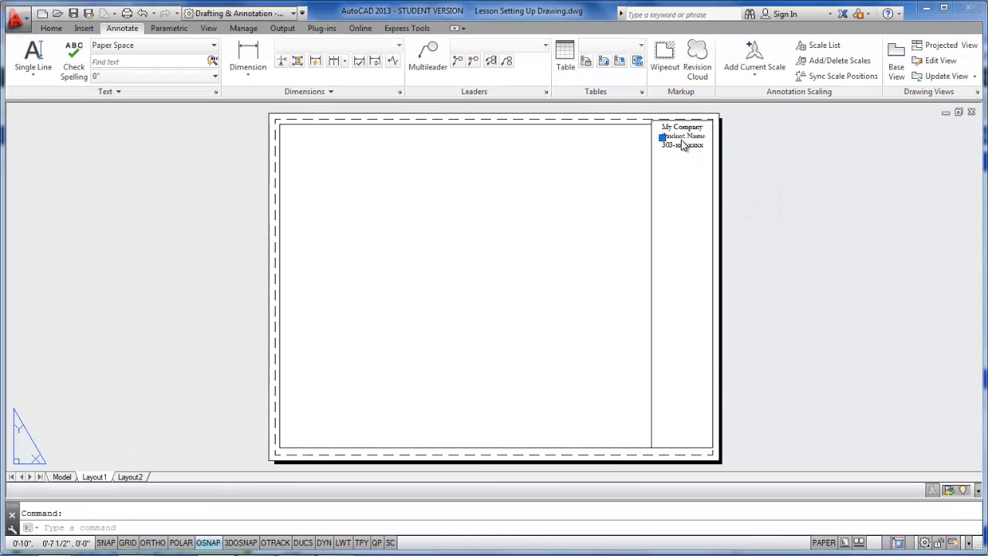
left_click(686, 281)
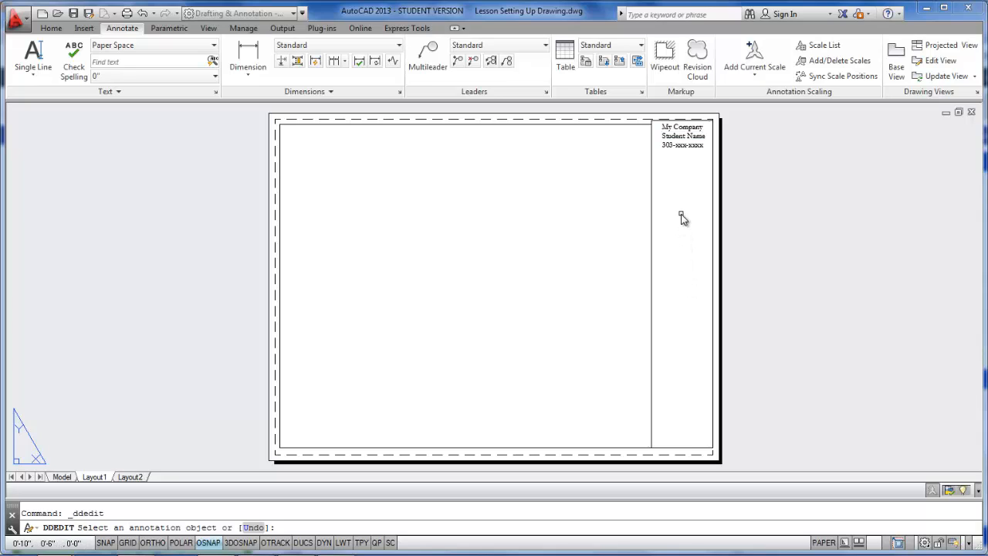
key("Escape")
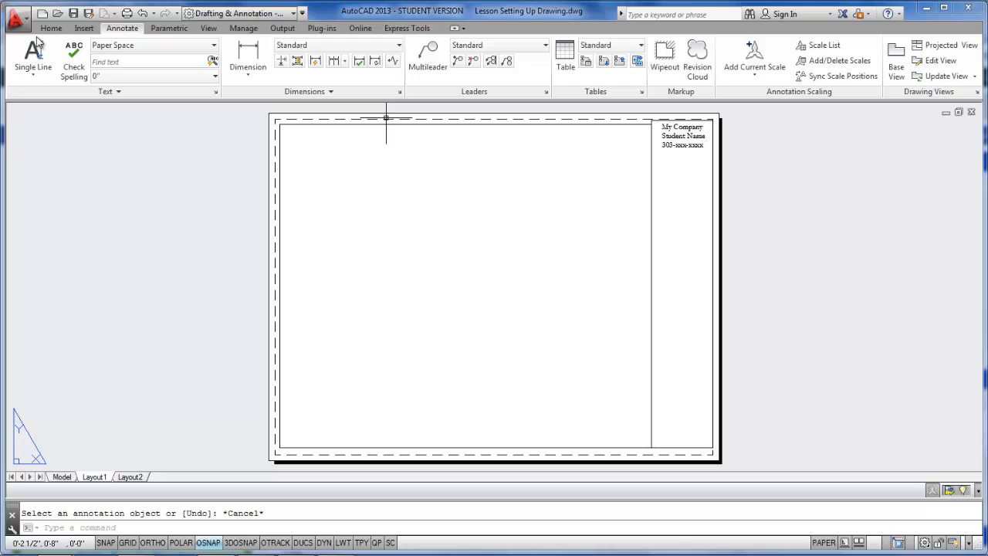
- Add single-line text rotated 90 degrees along the title block's left edge below its middle, reading "My Clients Name", "Address" and "City, State" on separate lines
left_click(36, 58)
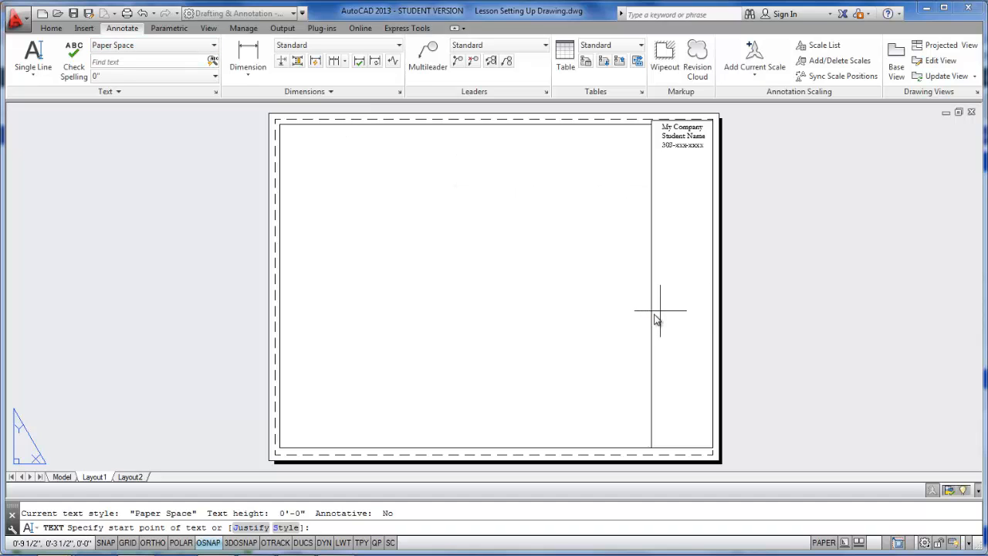
left_click(596, 278)
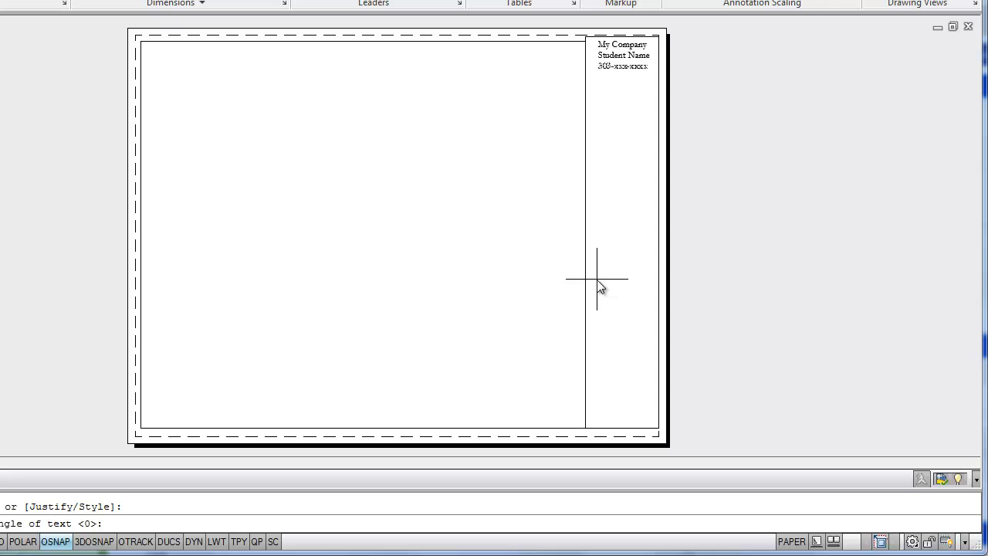
type("90")
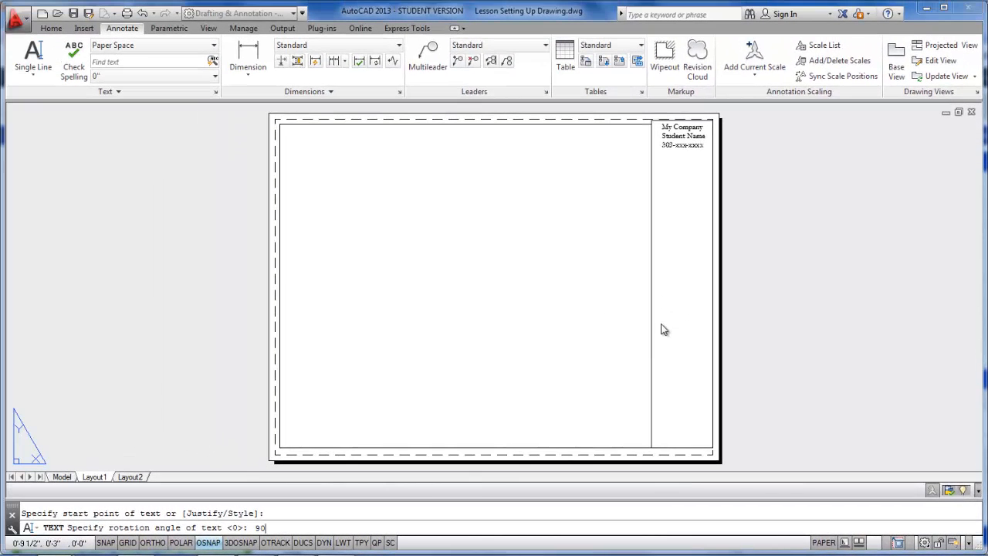
key("Return")
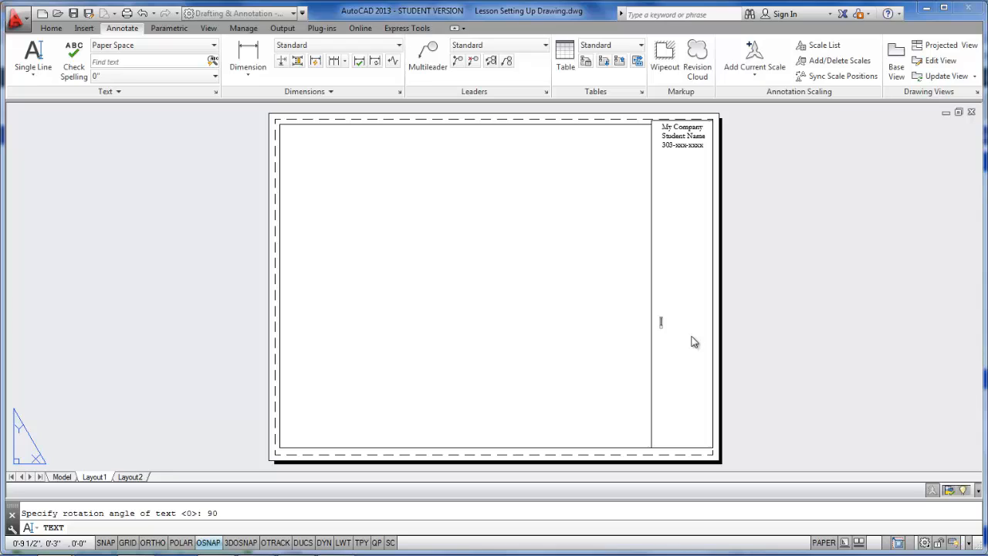
type("My Clients Name")
key("Return")
type("Add")
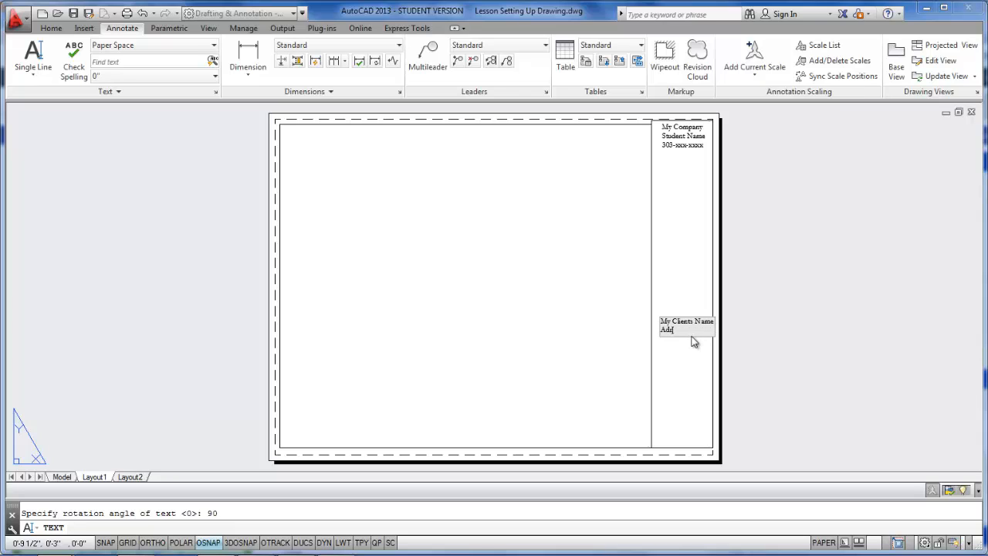
type("ress")
key("Return")
type("City, State")
key("Return")
key("Return")
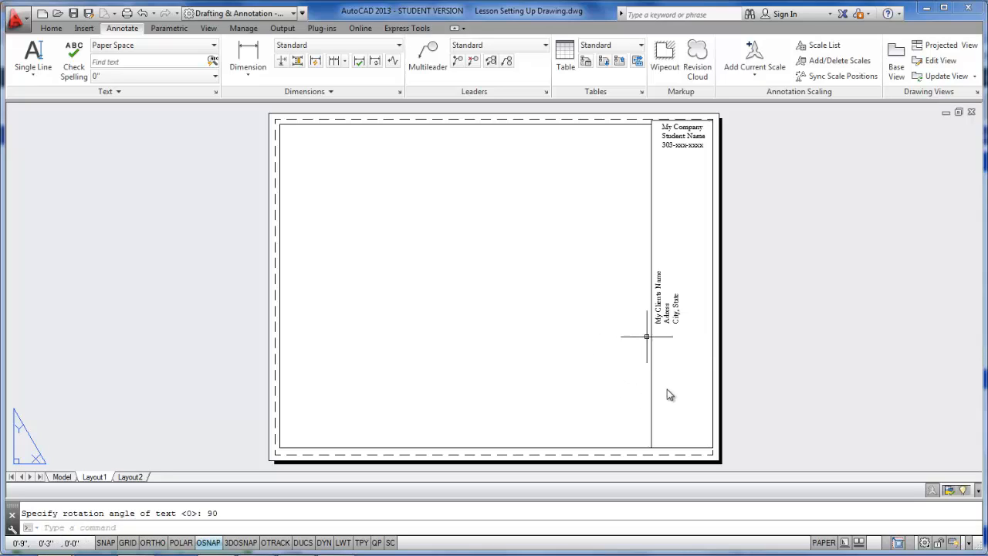
key("Escape")
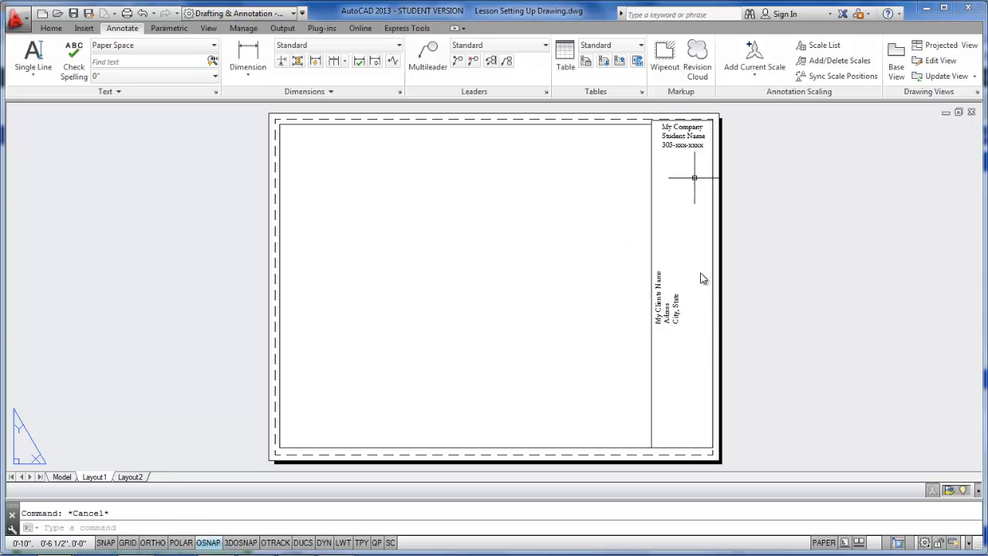
- Copy the three company text lines about 7" straight down, with Ortho on, to the bottom of the title block
type("cp")
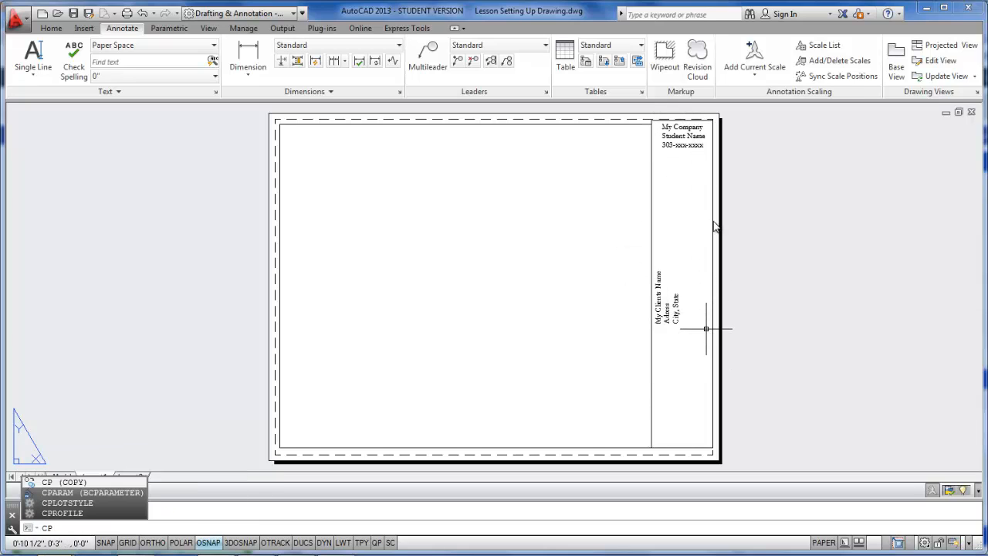
key("Return")
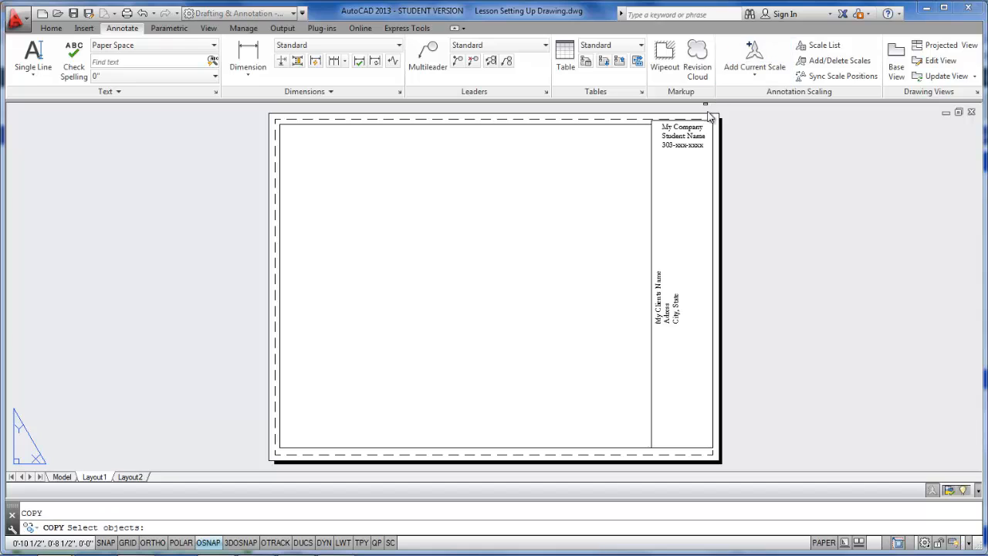
left_click(678, 151)
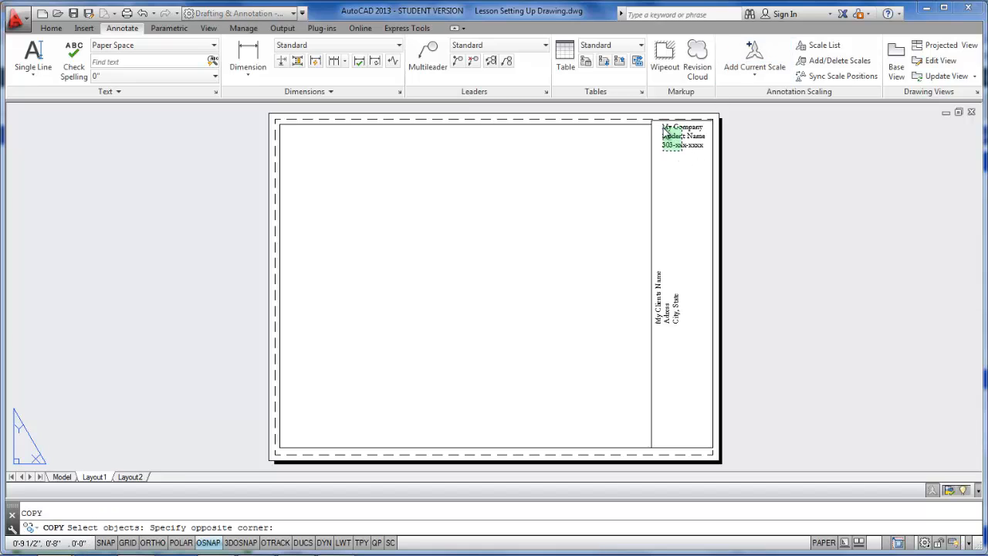
left_click(658, 121)
key("Return")
left_click(682, 174)
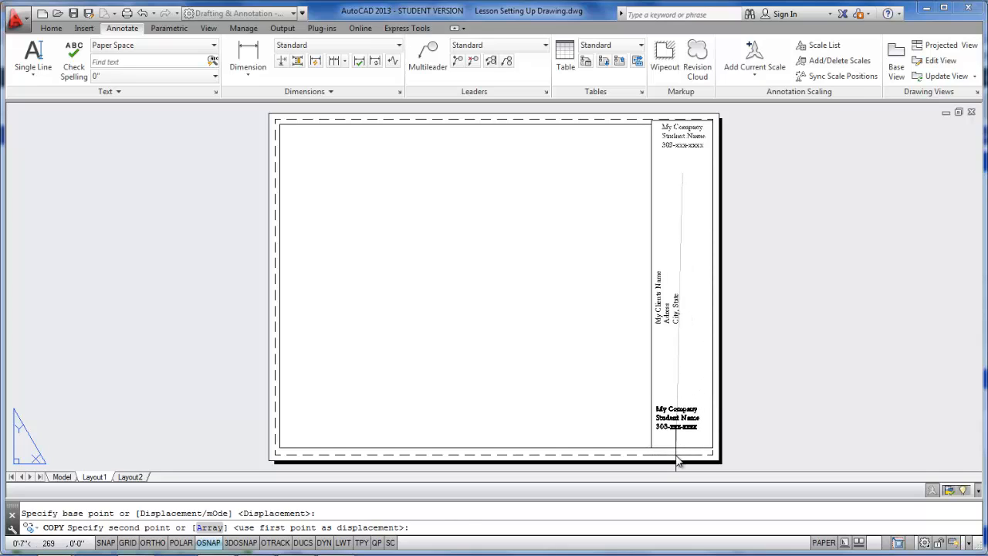
key("F8")
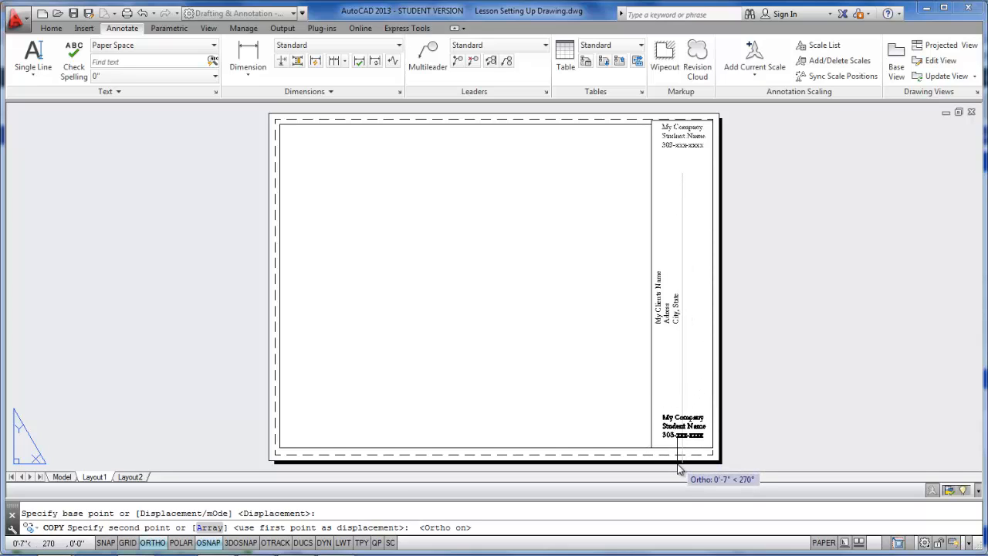
left_click(679, 469)
key("Escape")
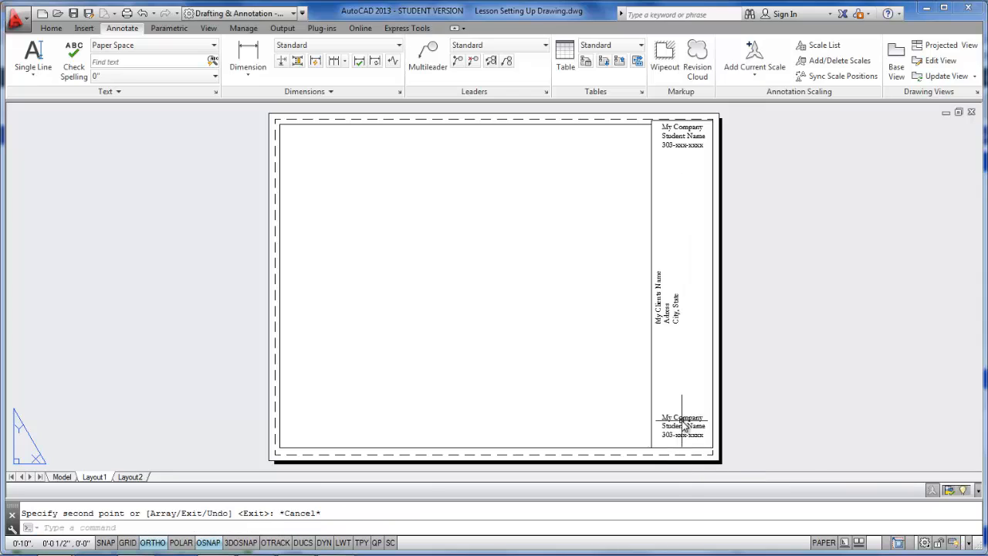
- Change the three copied text lines at the bottom of the title block to "Date", "Drawn By" and "Scale"
double_click(681, 418)
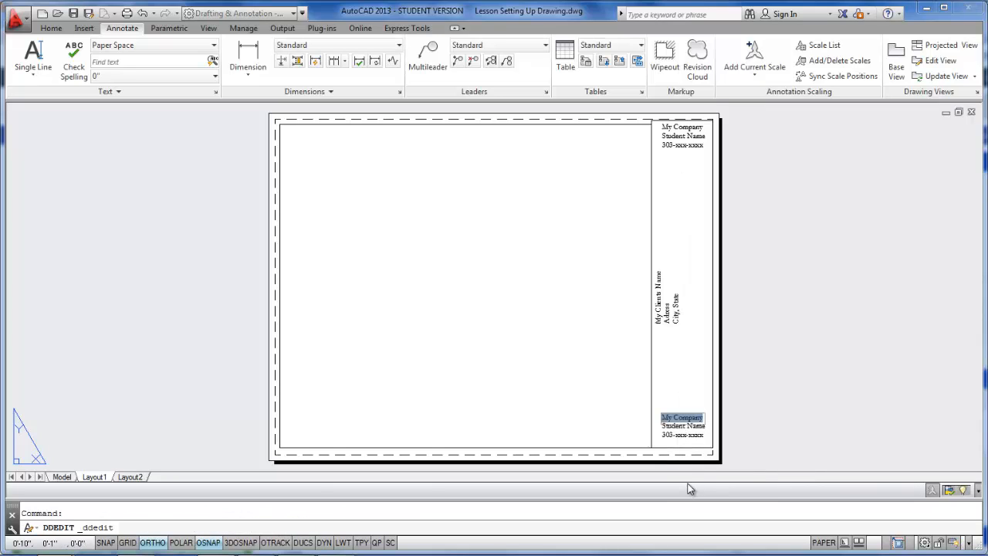
type("Date")
key("Return")
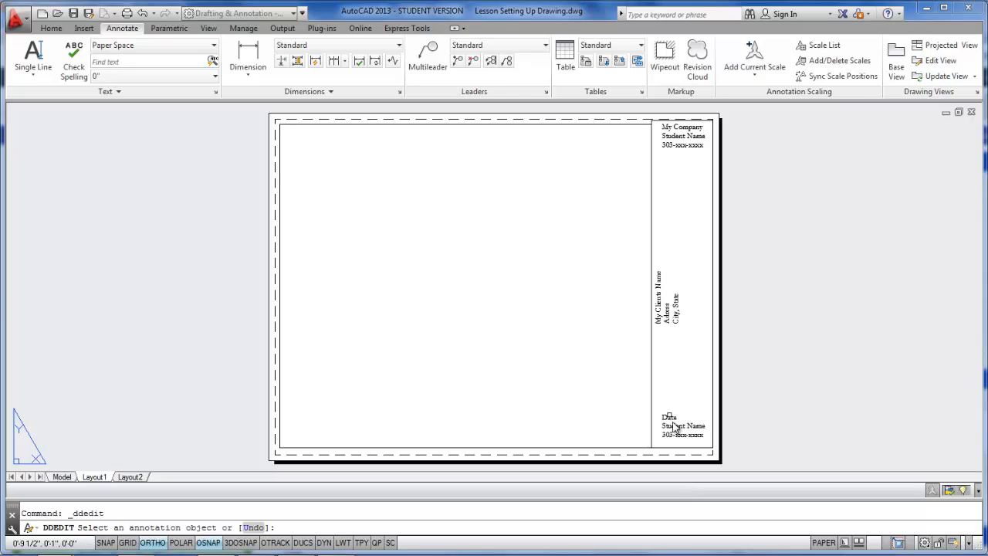
left_click(675, 428)
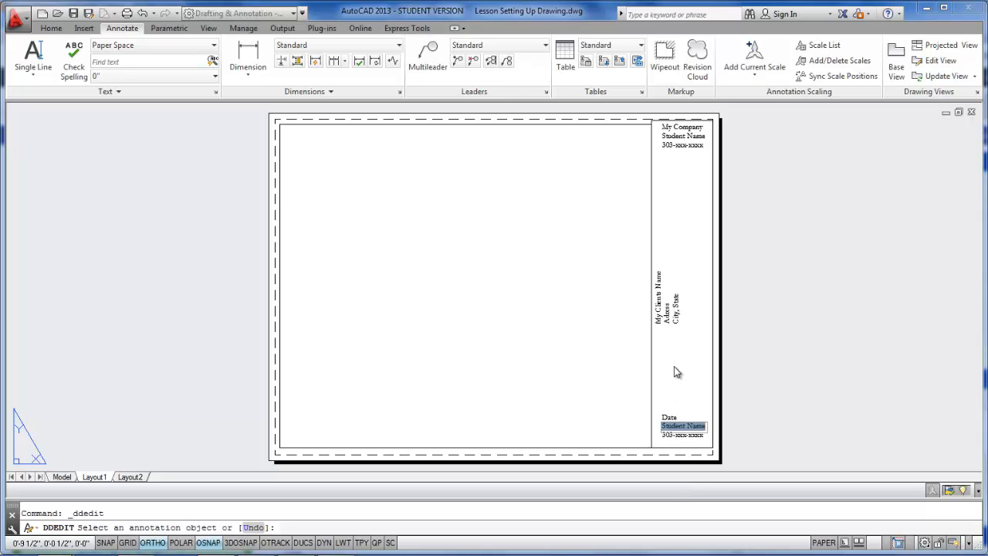
type("Drawn M")
key("BackSpace")
type("By")
key("Return")
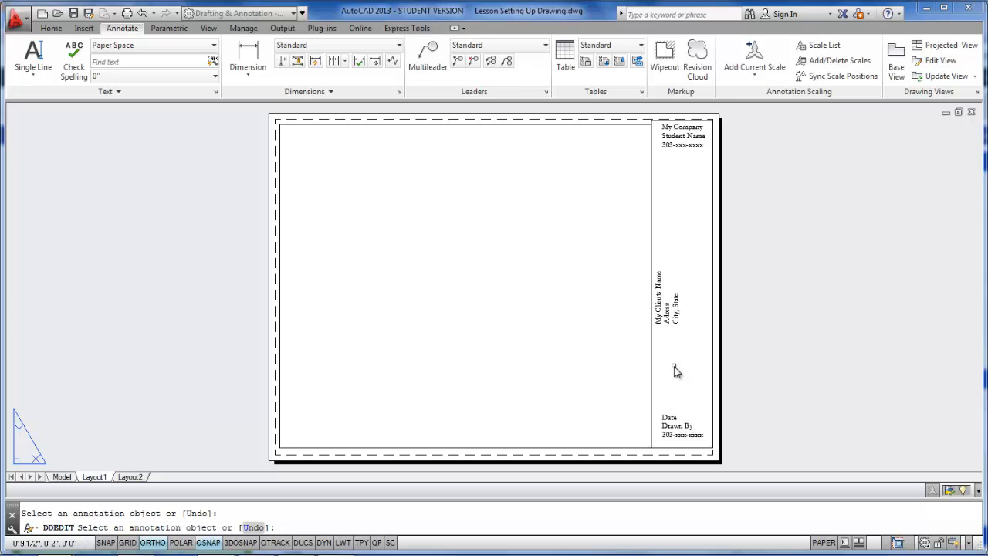
left_click(675, 436)
type("S")
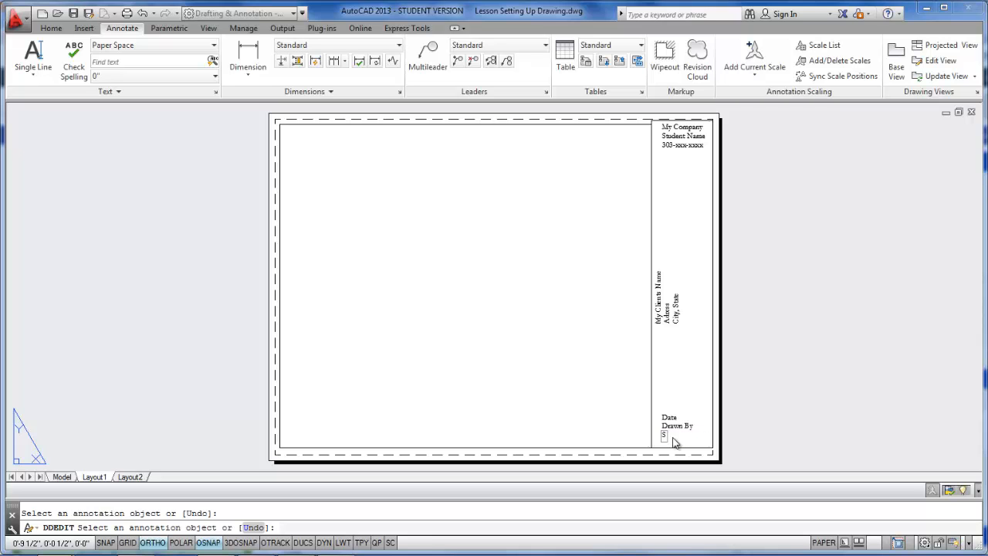
type("cale")
key("Return")
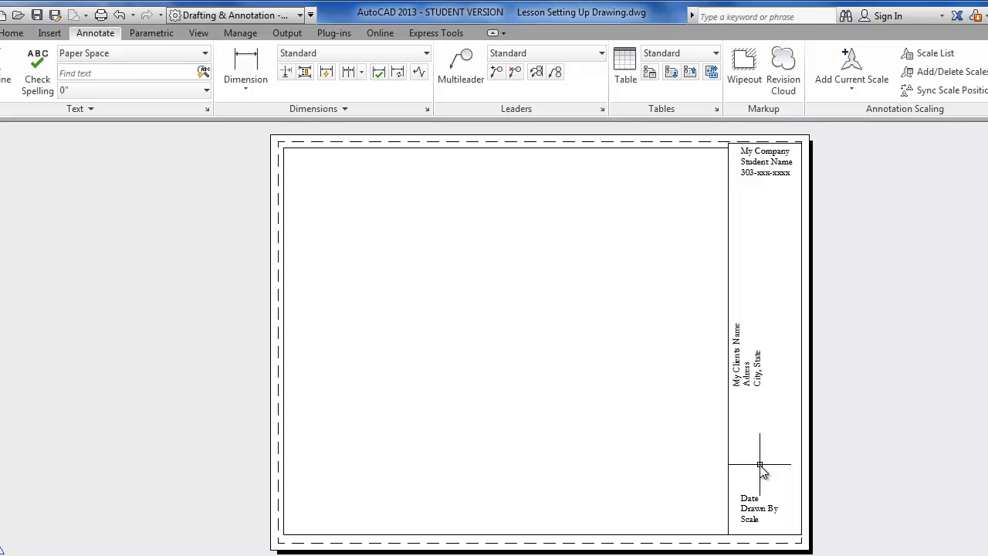
- Save the drawing under the new file name "Base 13" on the Desktop
left_click(12, 23)
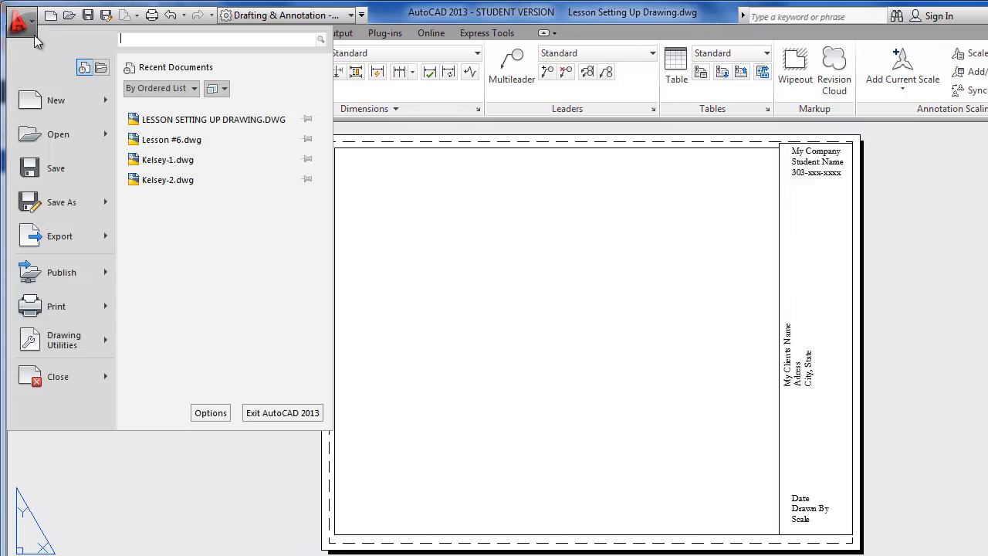
left_click(62, 203)
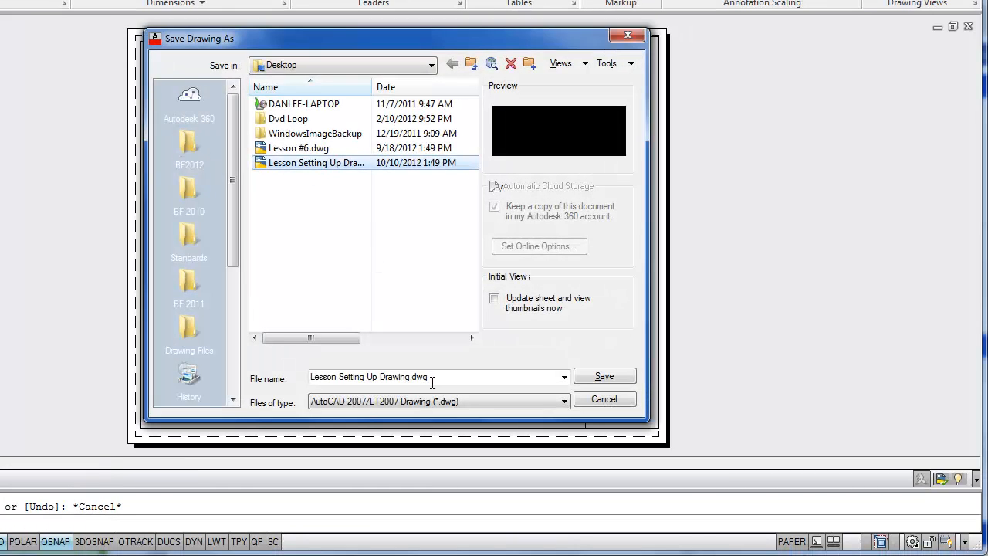
left_click_drag(432, 378, 311, 379)
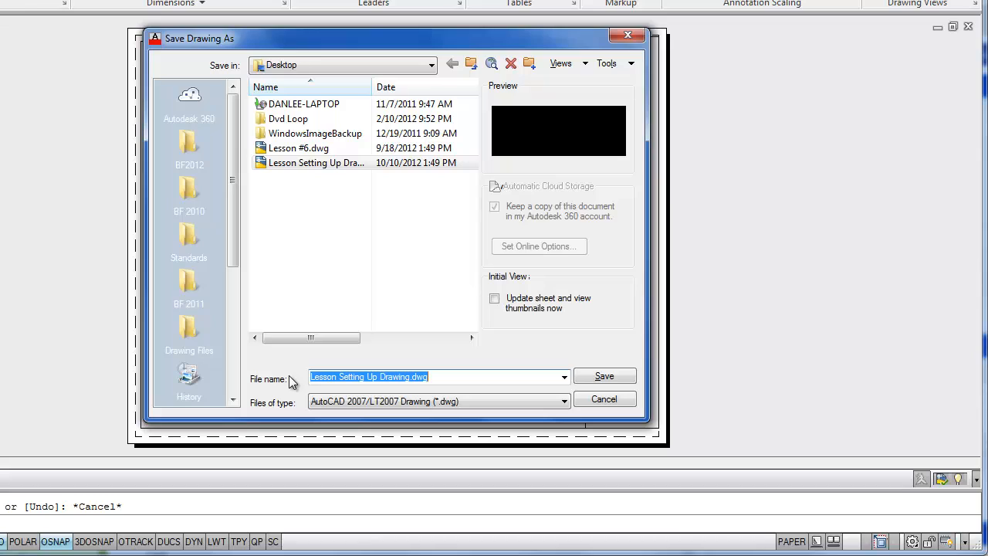
type("Base")
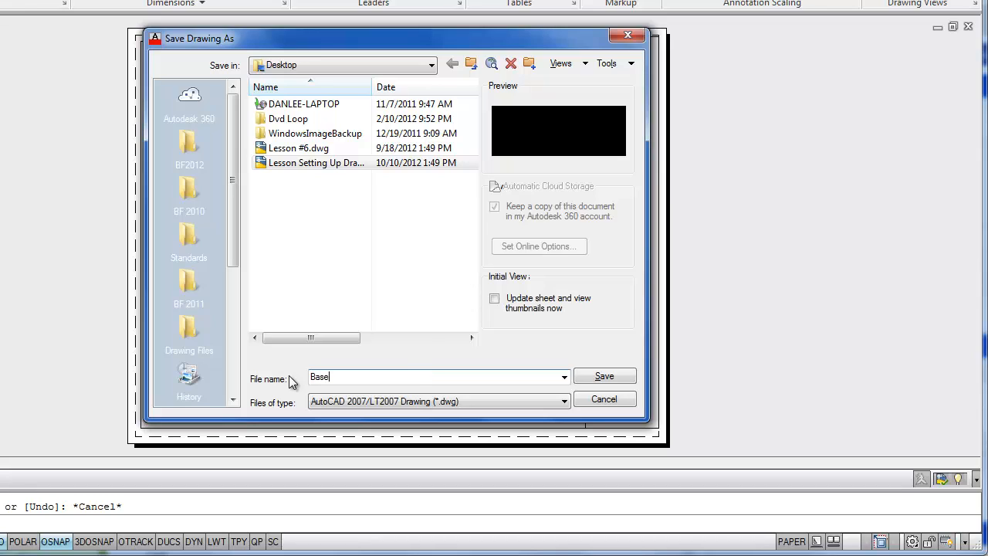
type(" 13")
left_click(603, 376)
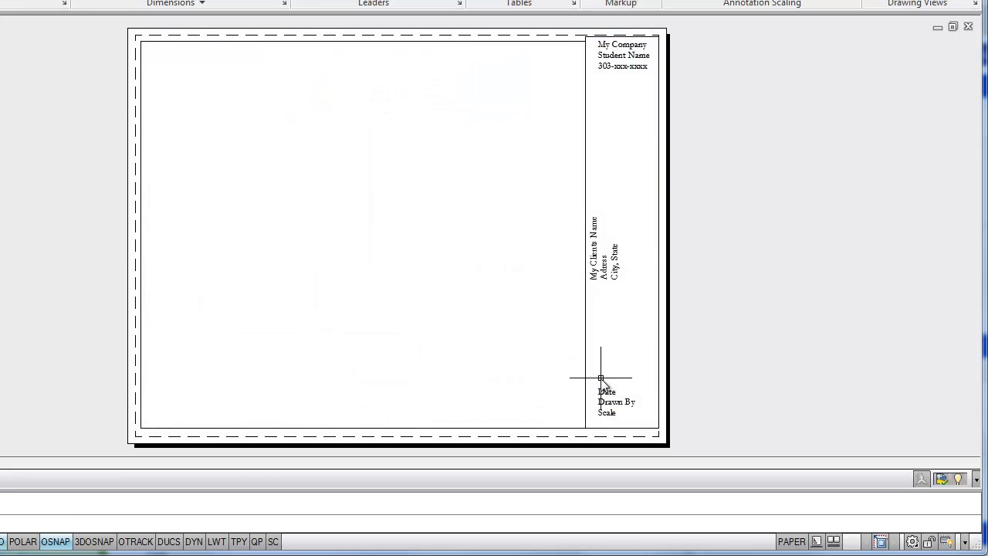